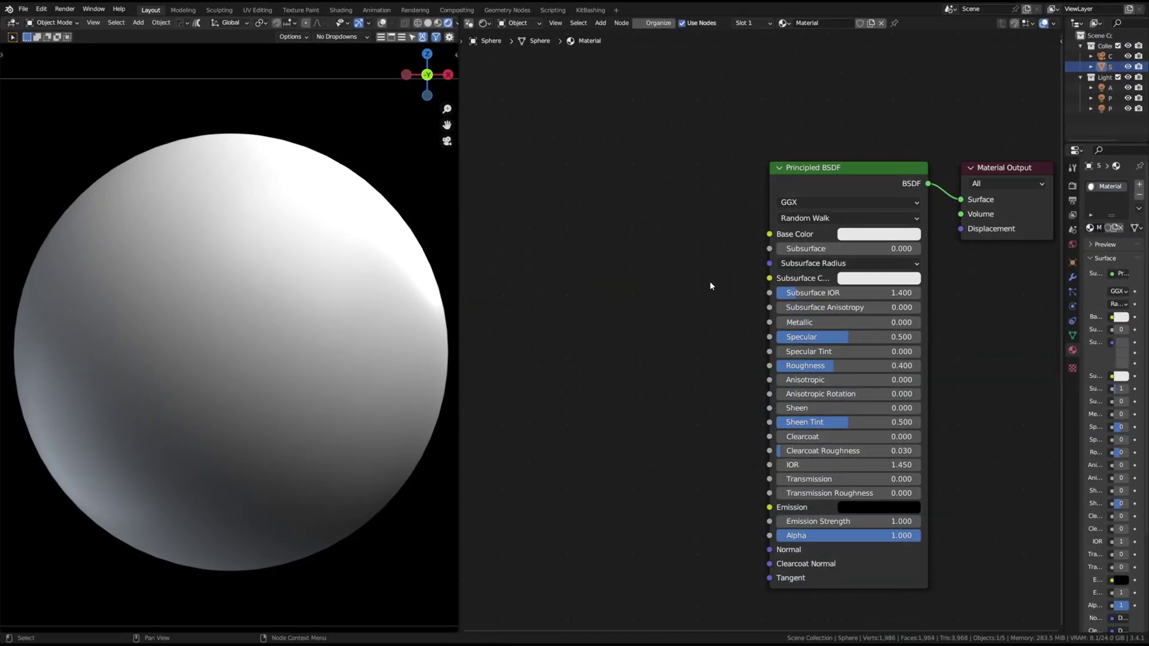
Add a Mix node in Color mode and connect its Result to the Principled BSDF's Base Color.
{"action": "key", "text": "shift+a"}
{"action": "left_click", "coordinate": [724, 271]}
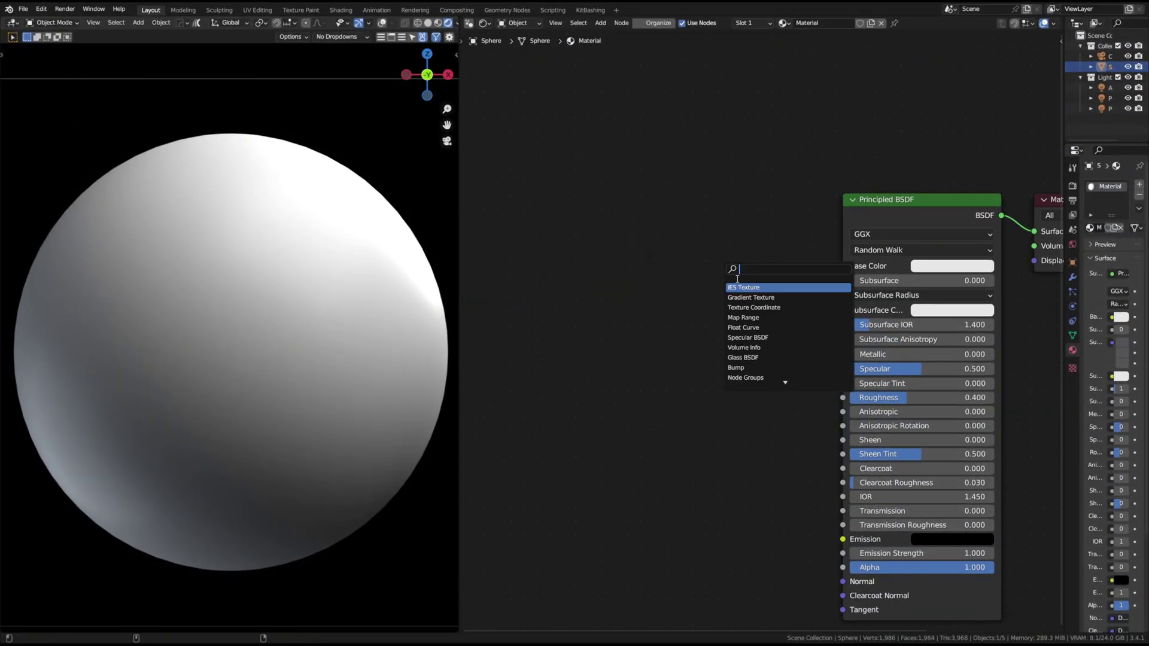
{"action": "left_click_drag", "start_coordinate": [775, 268], "coordinate": [842, 267]}
{"action": "key", "text": "g"}
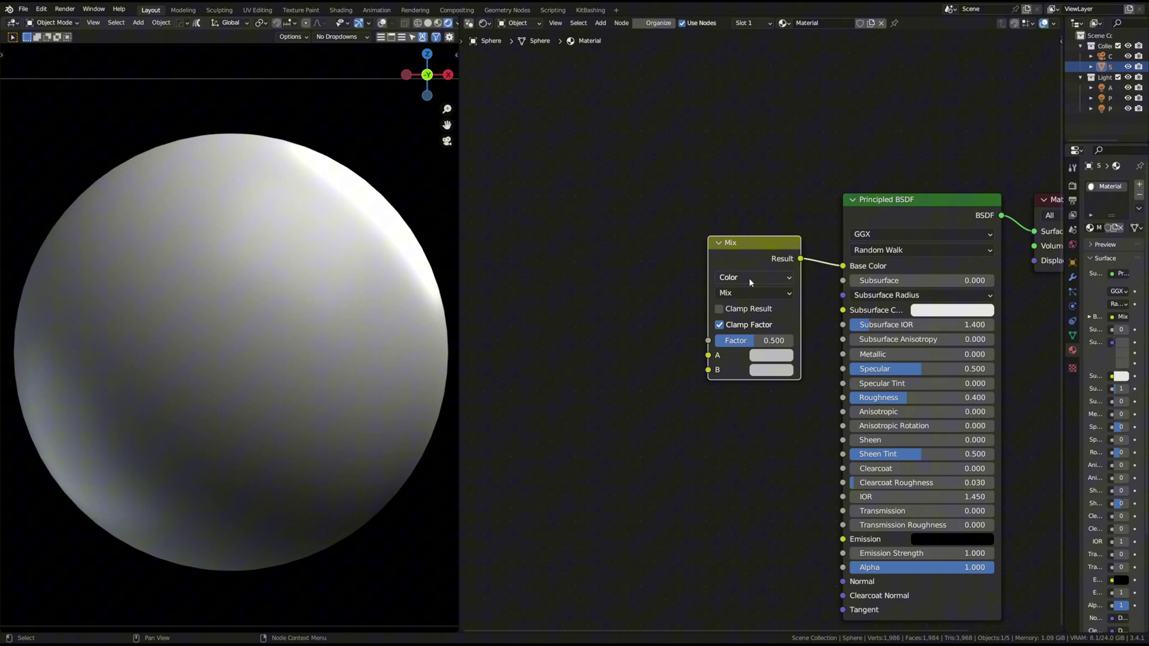
{"action": "left_click", "coordinate": [760, 259]}
{"action": "middle_click_drag", "start_coordinate": [719, 290], "coordinate": [757, 304]}
Set the color Mix node's A color to near-black and its Factor to 1.000.
{"action": "left_click", "coordinate": [822, 351]}
{"action": "scroll", "coordinate": [854, 246], "scroll_direction": "down", "scroll_amount": 10}
{"action": "scroll", "coordinate": [854, 246], "scroll_direction": "down", "scroll_amount": 2}
{"action": "left_click_drag", "start_coordinate": [808, 337], "coordinate": [845, 336]}
Add a Float Mix node under the color Mix, link its Result to Metallic, and set Factor to 0.514 and B to 1.000.
{"action": "middle_click_drag", "start_coordinate": [698, 407], "coordinate": [710, 354]}
{"action": "key", "text": "g"}
{"action": "left_click", "coordinate": [824, 194]}
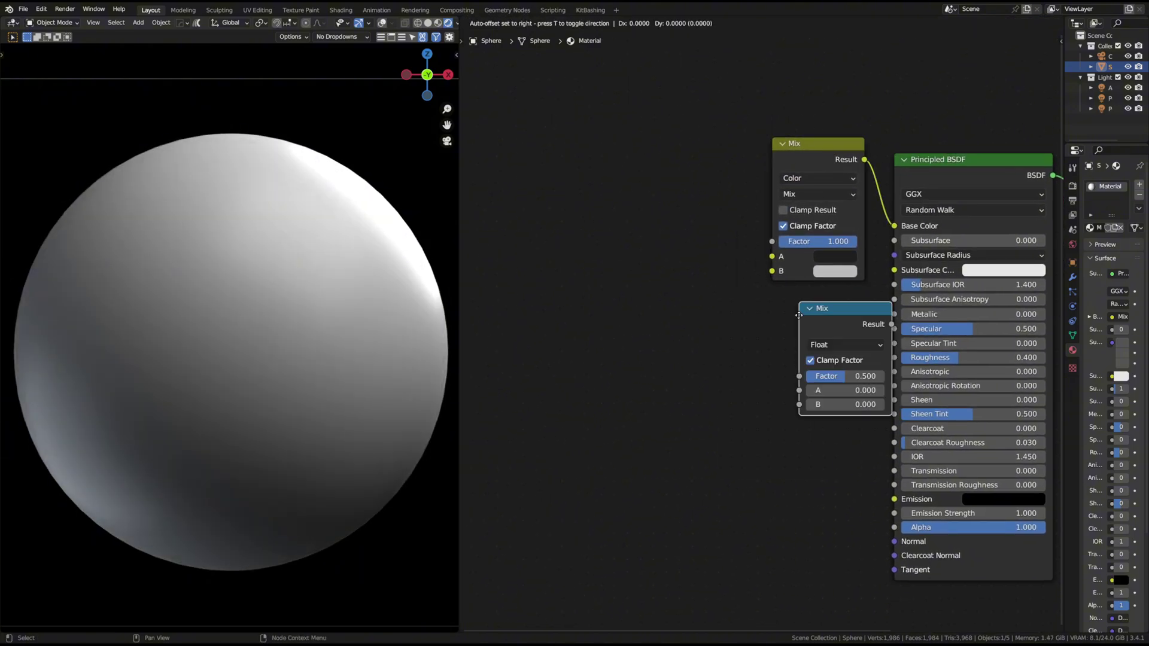
{"action": "left_click_drag", "start_coordinate": [838, 308], "coordinate": [808, 308]}
{"action": "left_click_drag", "start_coordinate": [858, 325], "coordinate": [895, 314]}
{"action": "left_click_drag", "start_coordinate": [829, 376], "coordinate": [791, 377]}
{"action": "left_click_drag", "start_coordinate": [808, 309], "coordinate": [814, 297]}
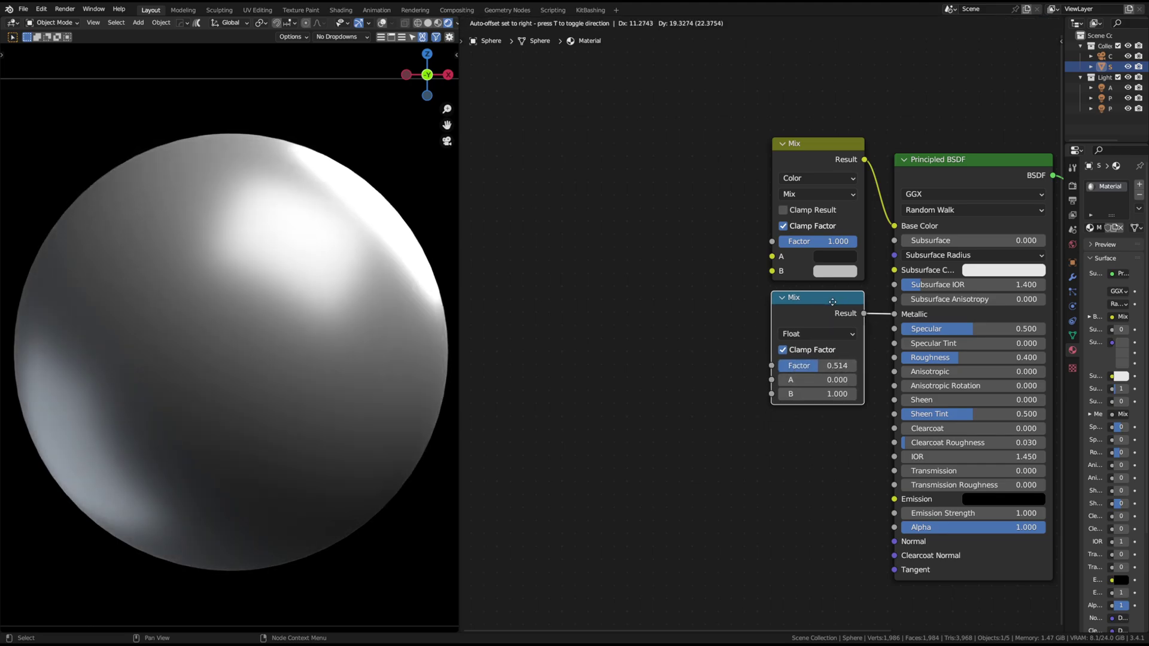
Duplicate the Float Mix node below the original, link the copy's Result to Roughness, and set its Factor to 0.543.
{"action": "key", "text": "shift+d"}
{"action": "left_click", "coordinate": [811, 422]}
{"action": "left_click_drag", "start_coordinate": [860, 438], "coordinate": [894, 357]}
{"action": "mouse_move", "coordinate": [811, 490]}
{"action": "left_mouse_down"}
{"action": "mouse_move", "coordinate": [850, 489]}
{"action": "mouse_move", "coordinate": [772, 489]}
{"action": "mouse_move", "coordinate": [818, 489]}
{"action": "left_mouse_up"}
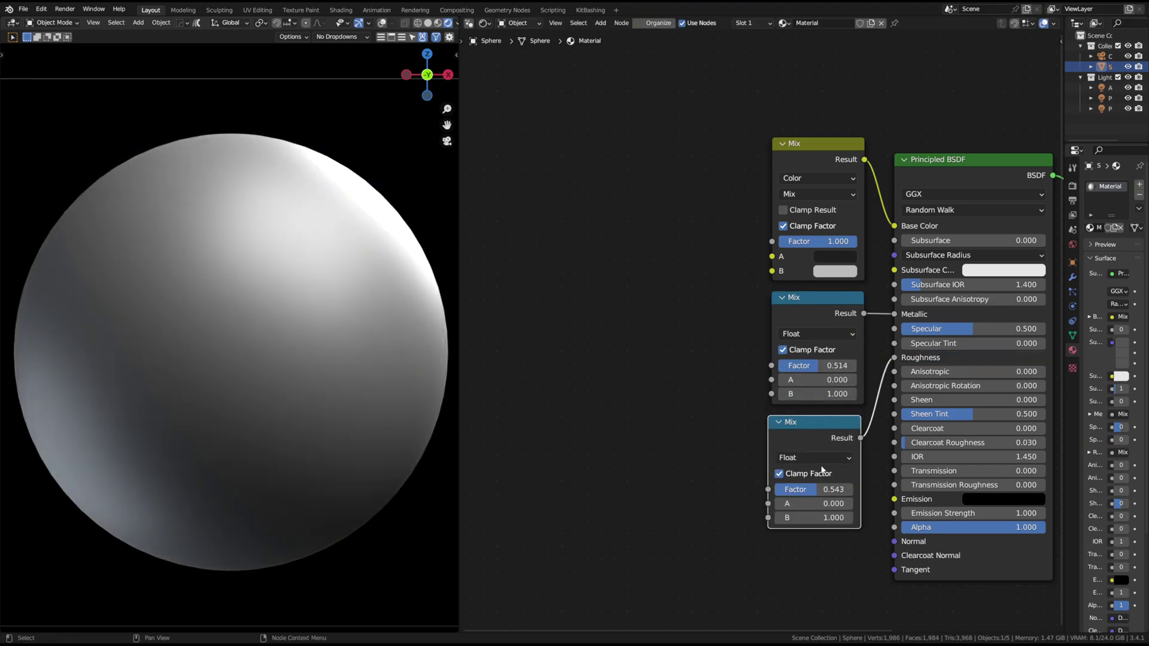
Lower the Roughness Mix node, insert another Float Mix copy above it linked to Specular, and set its Factor to 0.493.
{"action": "middle_click_drag", "start_coordinate": [819, 423], "coordinate": [824, 363]}
{"action": "left_click_drag", "start_coordinate": [825, 363], "coordinate": [824, 472]}
{"action": "key", "text": "shift+d"}
{"action": "left_click", "coordinate": [826, 353]}
{"action": "left_click_drag", "start_coordinate": [868, 369], "coordinate": [902, 272]}
{"action": "left_click_drag", "start_coordinate": [824, 420], "coordinate": [823, 420]}
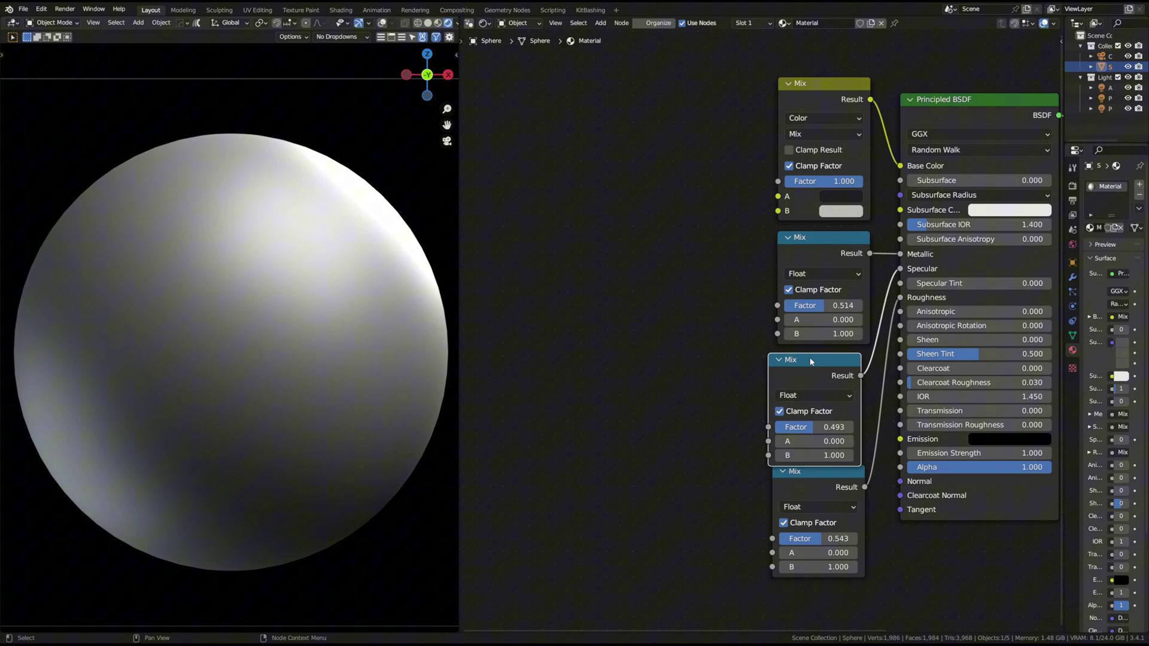
Arrange the three Float Mix nodes in an evenly spaced column below the color Mix node.
{"action": "middle_click_drag", "start_coordinate": [810, 362], "coordinate": [836, 401]}
{"action": "left_click_drag", "start_coordinate": [835, 402], "coordinate": [839, 399]}
{"action": "left_click_drag", "start_coordinate": [833, 279], "coordinate": [826, 280]}
{"action": "left_click_drag", "start_coordinate": [829, 511], "coordinate": [829, 515]}
Add a Noise Texture node well ahead of the Mix nodes.
{"action": "middle_click_drag", "start_coordinate": [738, 458], "coordinate": [796, 438]}
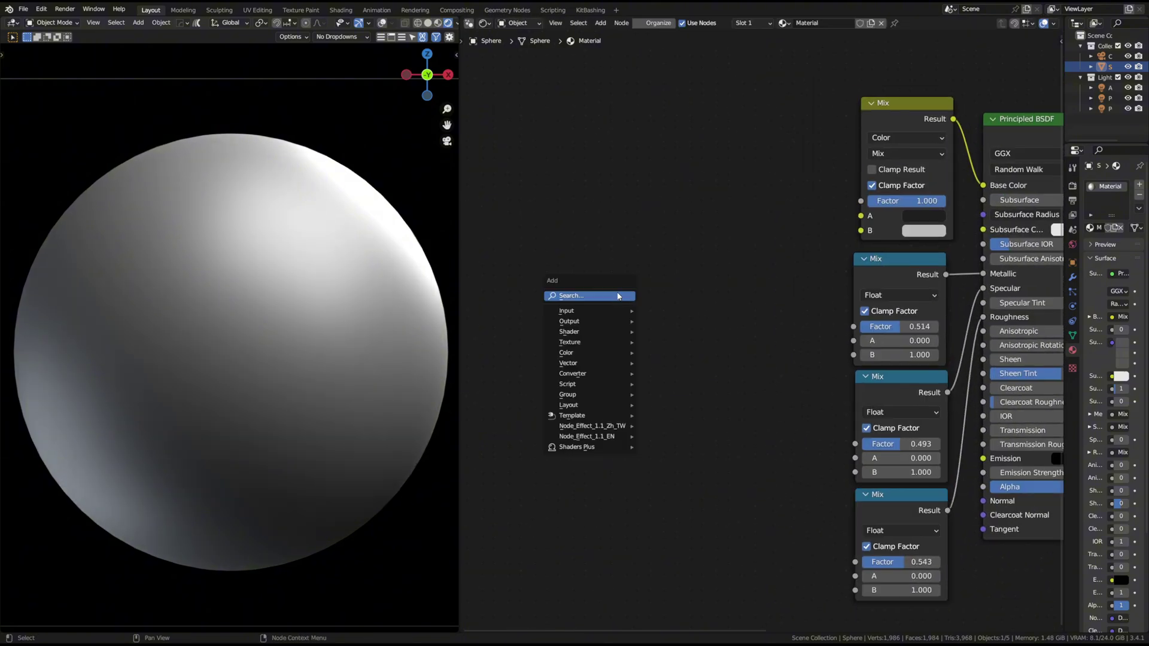
{"action": "left_click", "coordinate": [619, 297]}
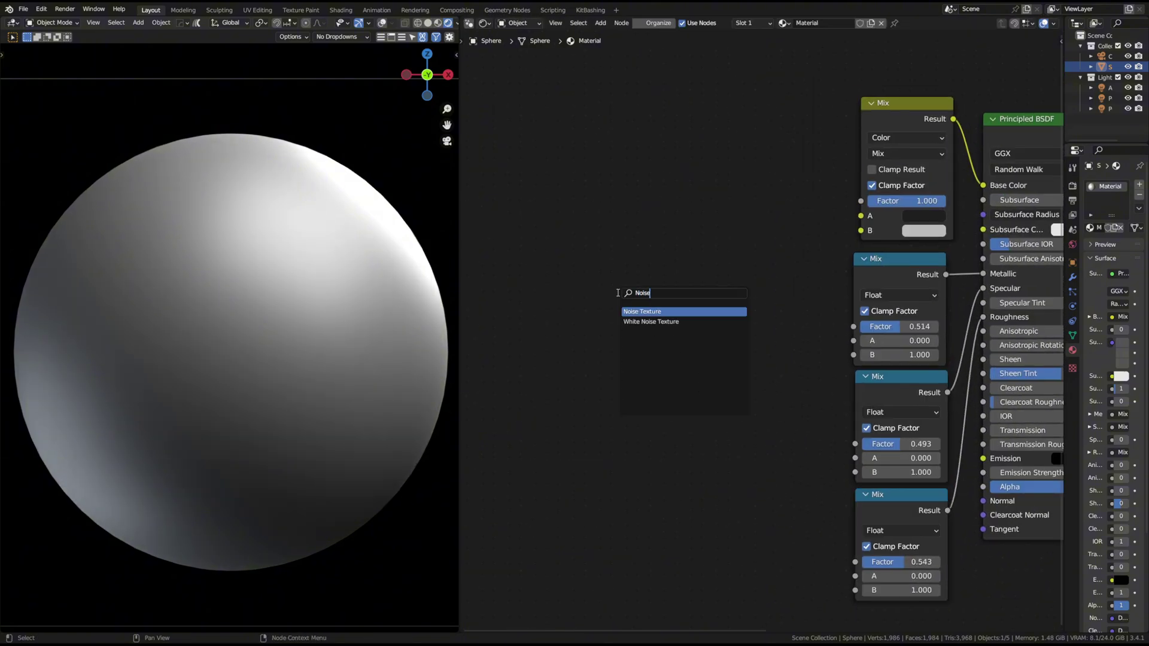
{"action": "key", "text": "Return"}
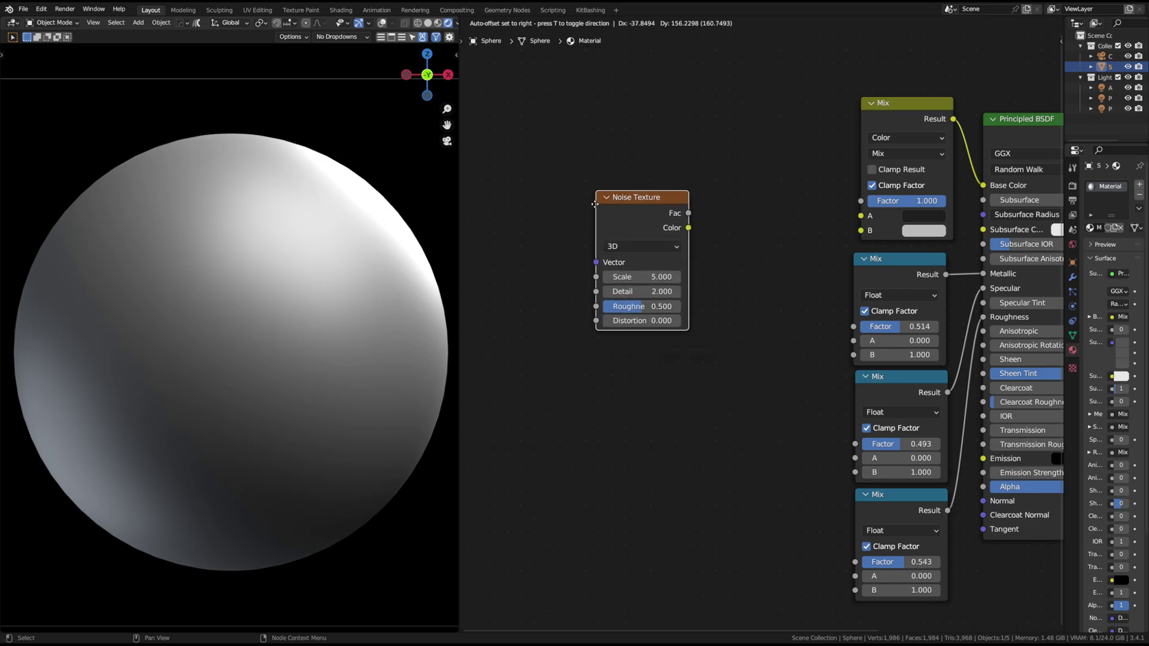
{"action": "middle_click_drag", "start_coordinate": [734, 217], "coordinate": [814, 225]}
{"action": "left_click_drag", "start_coordinate": [807, 226], "coordinate": [745, 266]}
Add a Mapping node ahead of the Noise Texture with its Vector output feeding the texture's Vector input.
{"action": "middle_click_drag", "start_coordinate": [735, 304], "coordinate": [802, 306]}
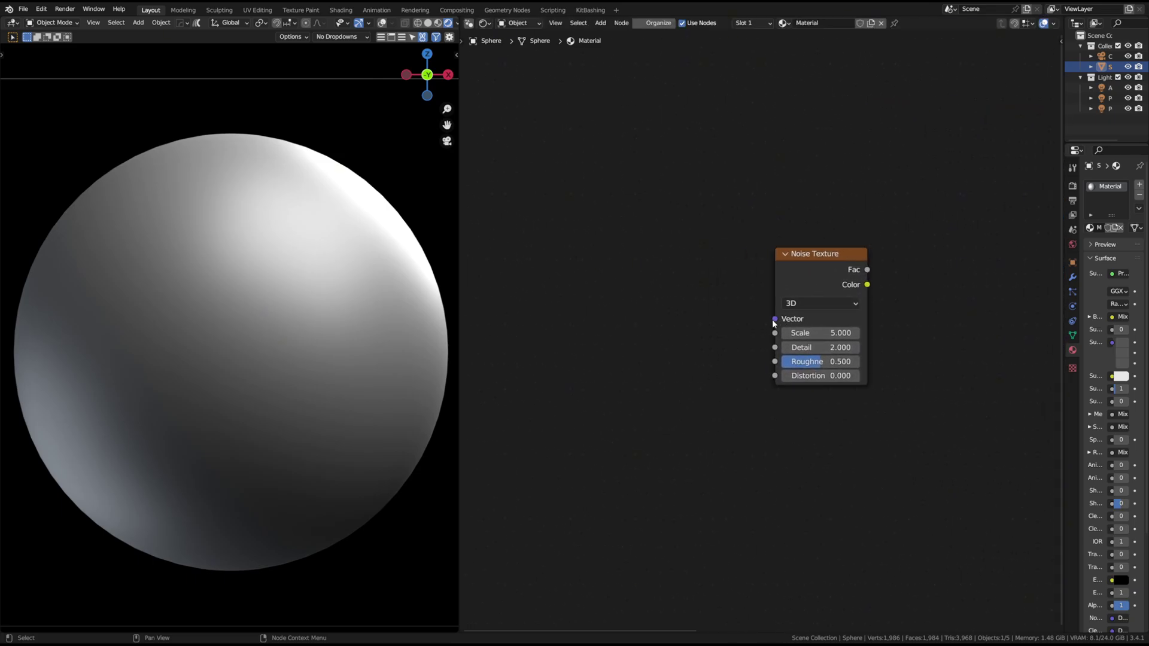
{"action": "key", "text": "Return"}
{"action": "left_click", "coordinate": [699, 290]}
{"action": "left_click", "coordinate": [699, 289]}
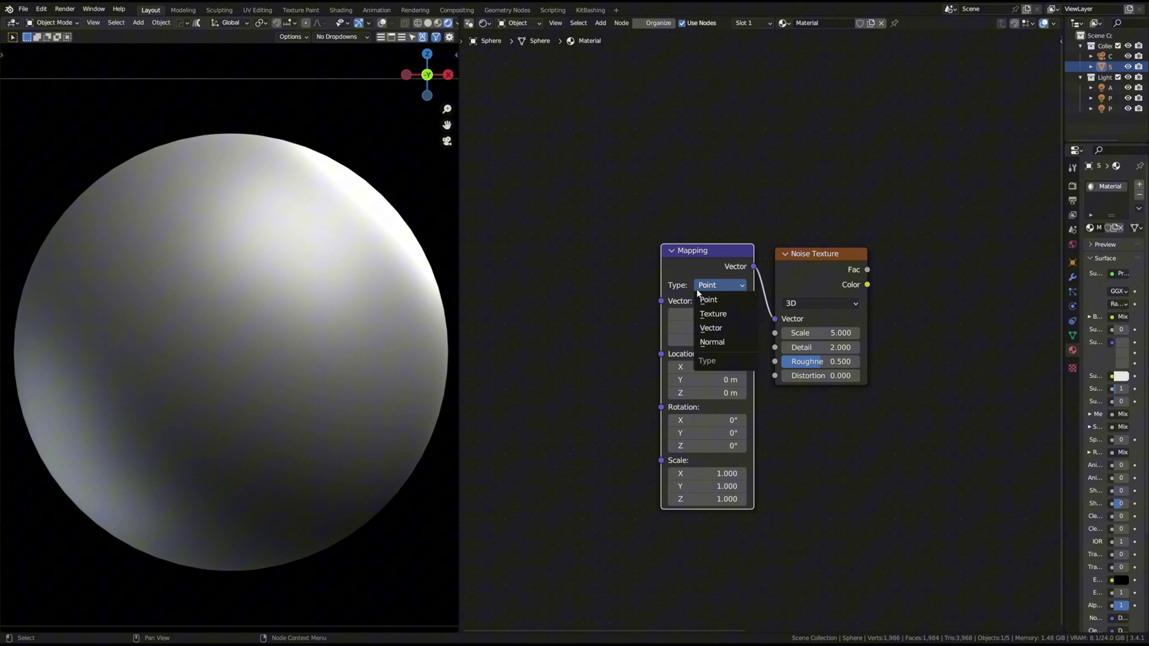
{"action": "left_click", "coordinate": [659, 299]}
Add a Texture Coordinate node whose Generated output feeds the Mapping node's Vector input.
{"action": "left_click_drag", "start_coordinate": [662, 300], "coordinate": [636, 302]}
{"action": "type", "text": "testure con g"}
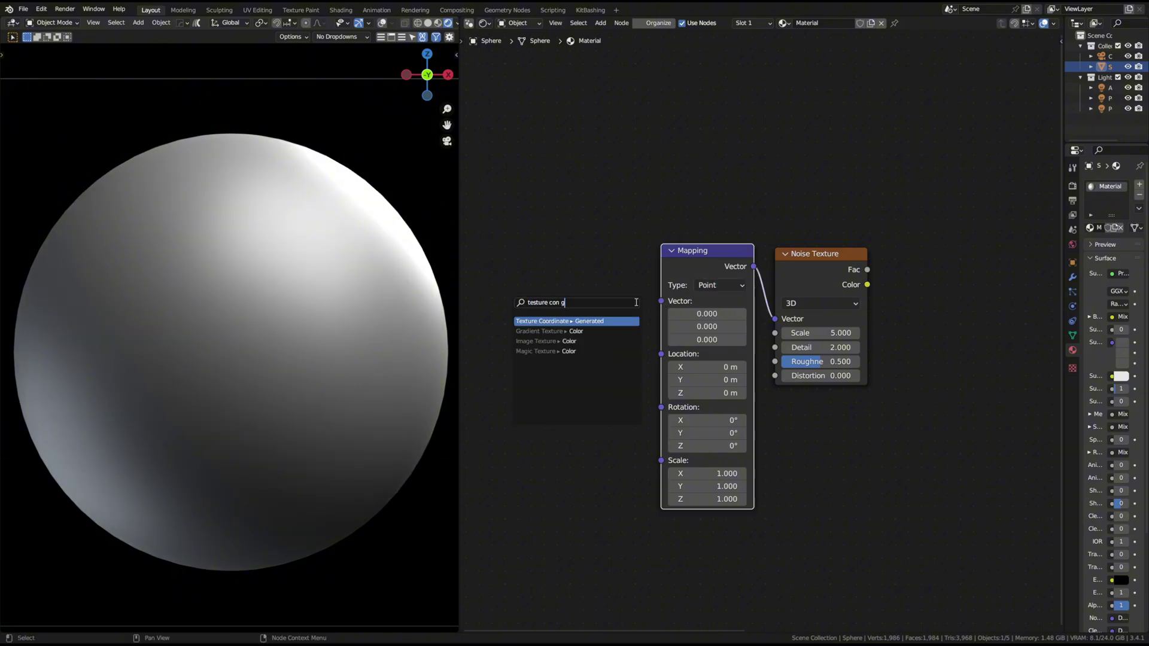
{"action": "key", "text": "Return"}
{"action": "left_click", "coordinate": [603, 269]}
{"action": "scroll", "coordinate": [767, 331], "scroll_direction": "up", "scroll_amount": 2}
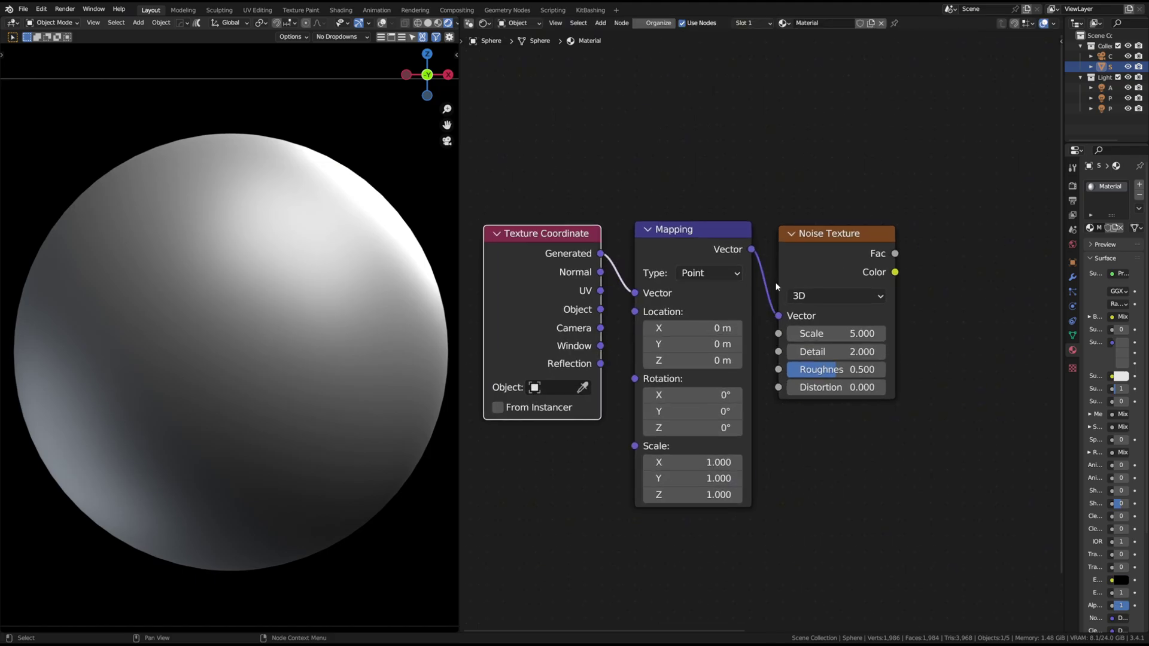
Connect the Noise Texture's Fac to the color Mix node's Factor and move the texture nodes farther from the Mix nodes.
{"action": "scroll", "coordinate": [778, 288], "scroll_direction": "down", "scroll_amount": 2}
{"action": "middle_click_drag", "start_coordinate": [778, 289], "coordinate": [589, 317]}
{"action": "left_click_drag", "start_coordinate": [910, 242], "coordinate": [910, 242]}
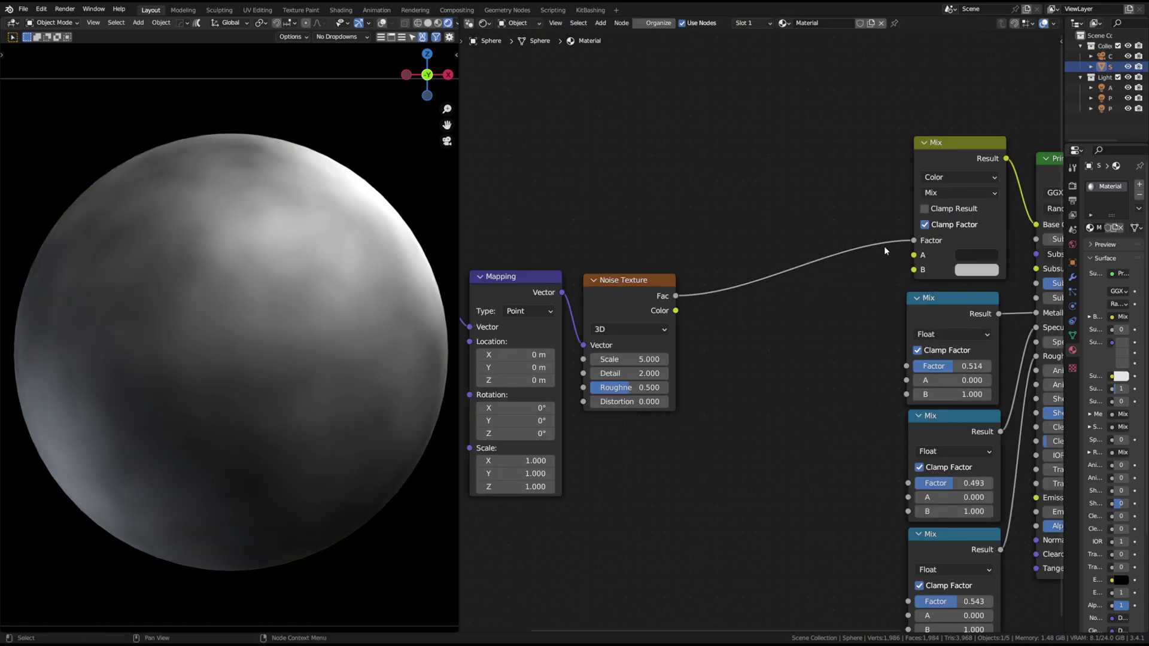
{"action": "middle_click_drag", "start_coordinate": [642, 251], "coordinate": [798, 246]}
{"action": "left_click_drag", "start_coordinate": [819, 241], "coordinate": [517, 357]}
{"action": "left_click_drag", "start_coordinate": [771, 301], "coordinate": [634, 257]}
Insert a ColorRamp node on the link between the Noise Texture and the color Mix node.
{"action": "left_click", "coordinate": [768, 198]}
{"action": "key", "text": "shift+a"}
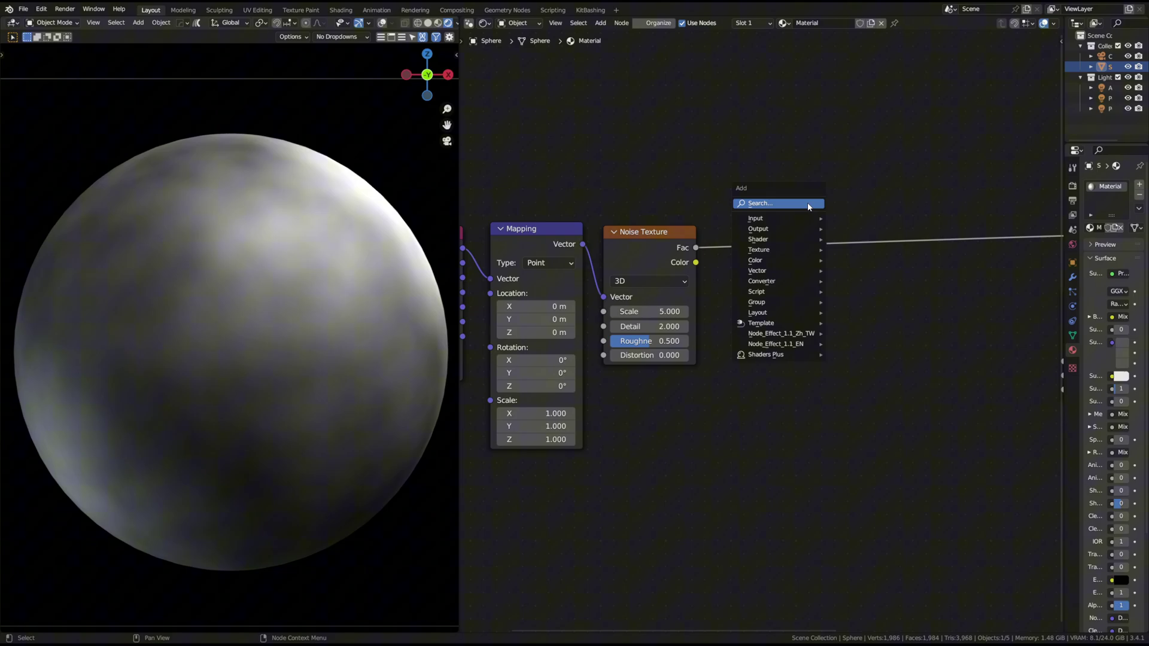
{"action": "type", "text": "ramp"}
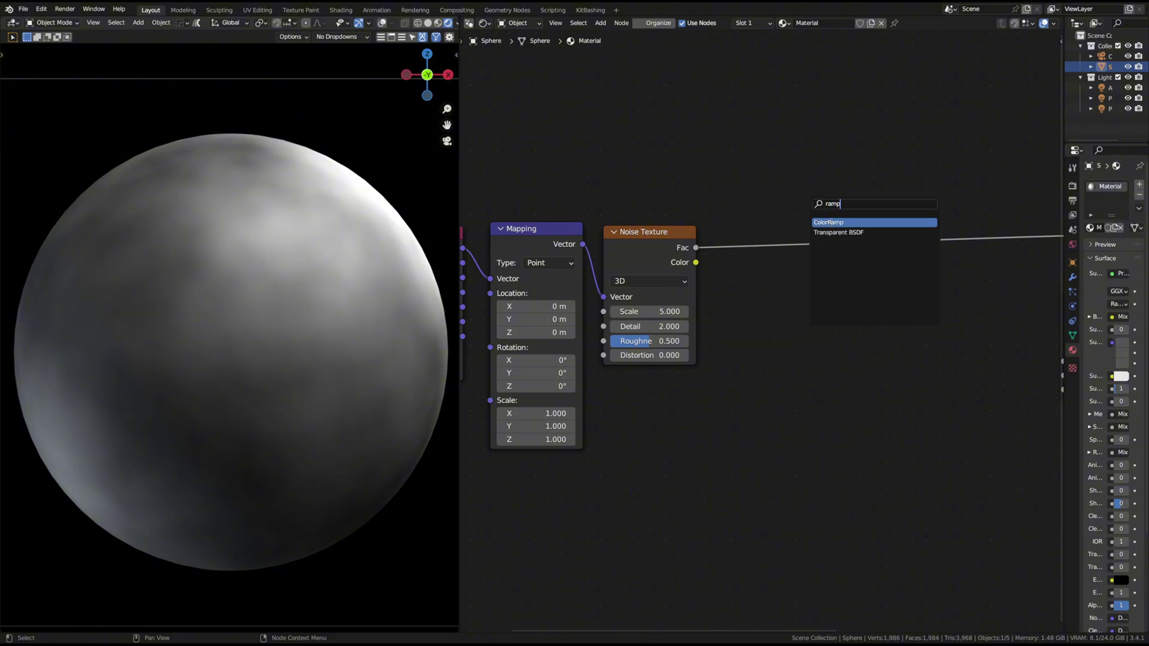
{"action": "key", "text": "Return"}
{"action": "left_click", "coordinate": [798, 255]}
Move the ColorRamp's black stop to 0.494 with the white stop right beside it, and place the node nearer the Noise Texture.
{"action": "left_click_drag", "start_coordinate": [789, 265], "coordinate": [860, 265]}
{"action": "left_click_drag", "start_coordinate": [929, 265], "coordinate": [854, 267]}
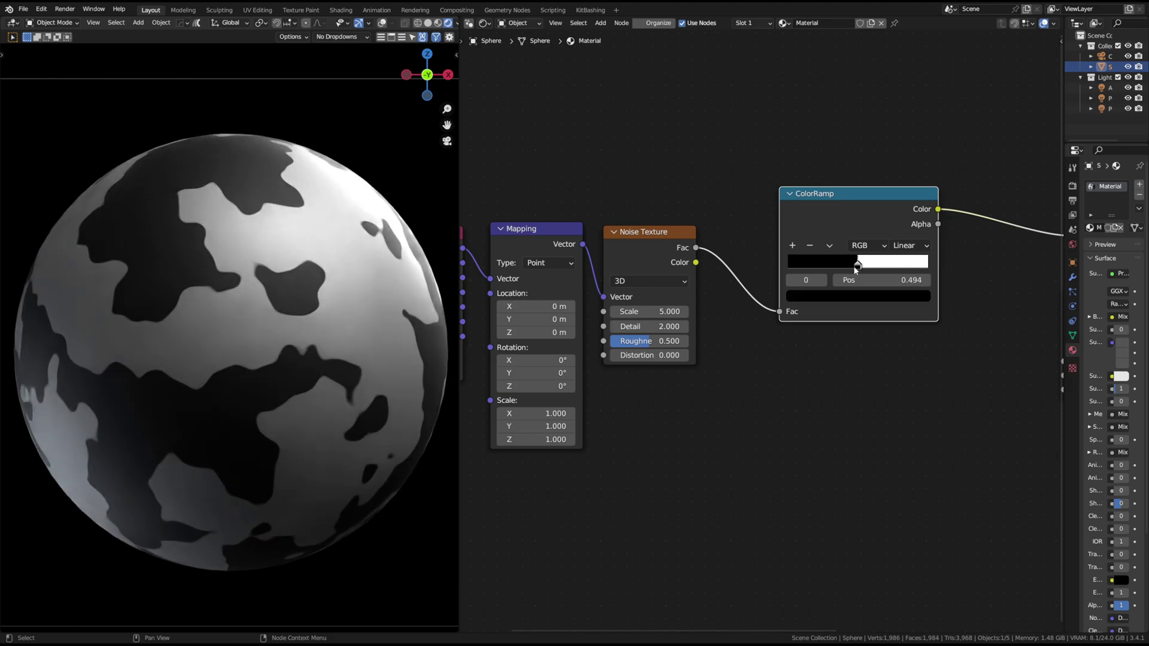
{"action": "key", "text": "g"}
{"action": "left_click", "coordinate": [817, 304]}
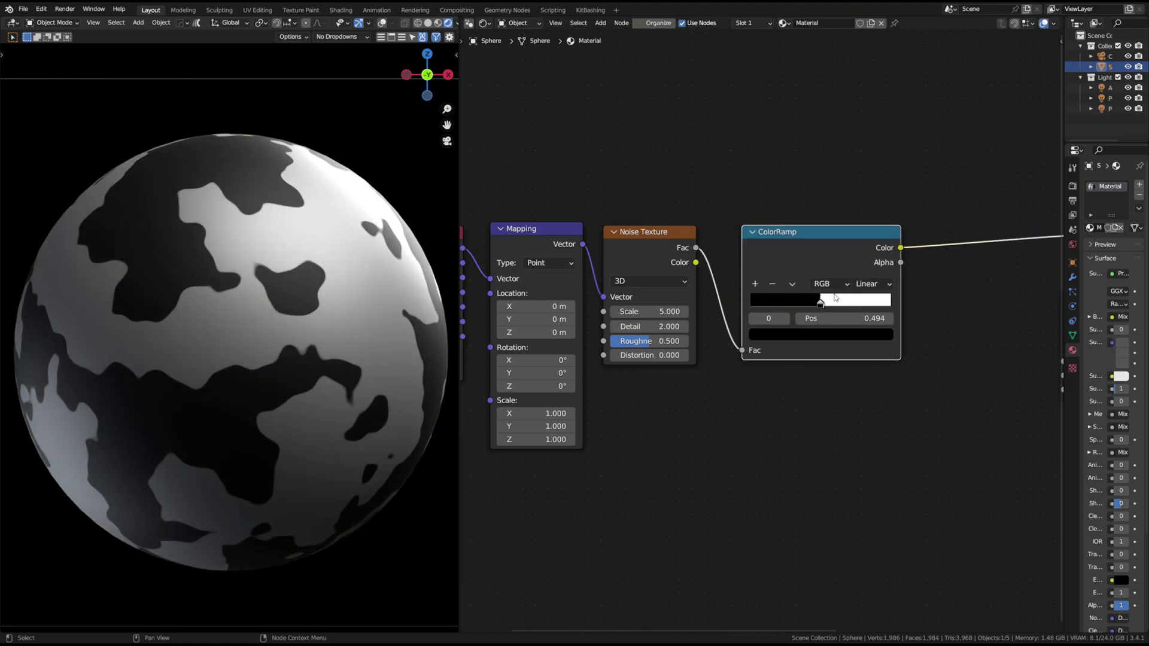
Switch the Noise Texture to 4D and set W to 4.700.
{"action": "middle_click_drag", "start_coordinate": [671, 283], "coordinate": [710, 292]}
{"action": "left_click", "coordinate": [710, 292]}
{"action": "left_click", "coordinate": [682, 336]}
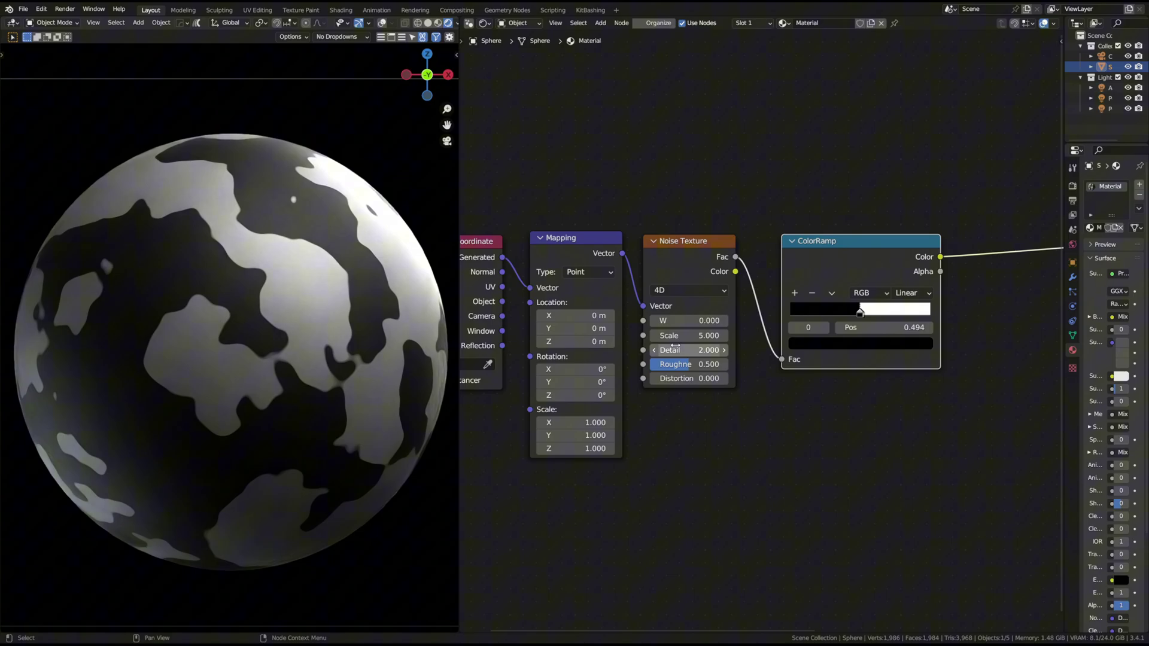
{"action": "left_click_drag", "start_coordinate": [689, 320], "coordinate": [717, 321]}
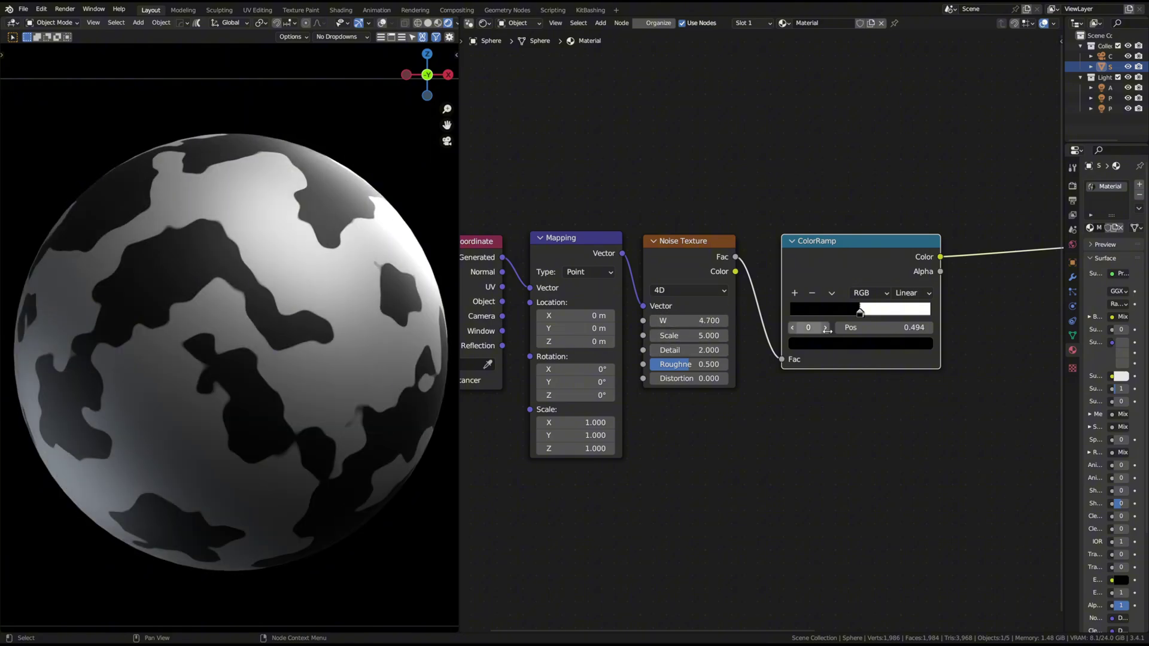
Spread the ColorRamp and the texture nodes apart to open a gap between the Noise Texture and the ColorRamp.
{"action": "middle_click_drag", "start_coordinate": [963, 360], "coordinate": [886, 347]}
{"action": "left_click_drag", "start_coordinate": [780, 245], "coordinate": [850, 238]}
{"action": "middle_click_drag", "start_coordinate": [798, 259], "coordinate": [910, 265]}
{"action": "scroll", "coordinate": [763, 196], "scroll_direction": "down", "scroll_amount": 3}
{"action": "left_click_drag", "start_coordinate": [762, 196], "coordinate": [556, 312]}
{"action": "left_click_drag", "start_coordinate": [718, 262], "coordinate": [591, 265]}
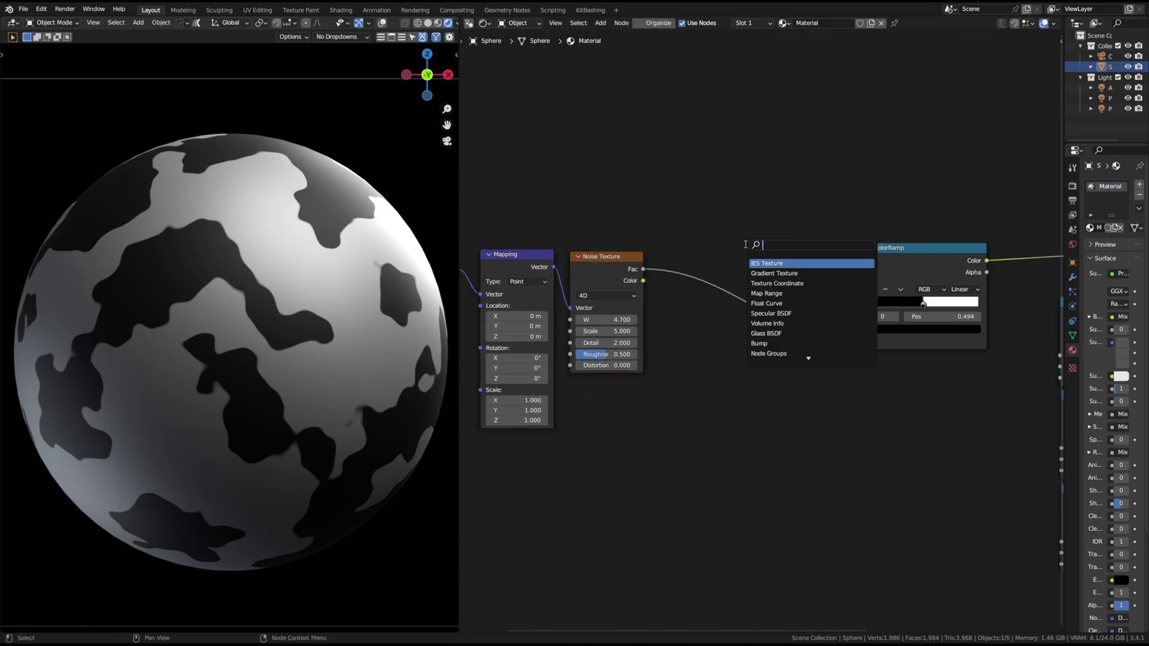
Insert a Math Add node between the Noise Texture and the ColorRamp with a value of -0.050.
{"action": "key", "text": "Return"}
{"action": "left_click", "coordinate": [761, 325]}
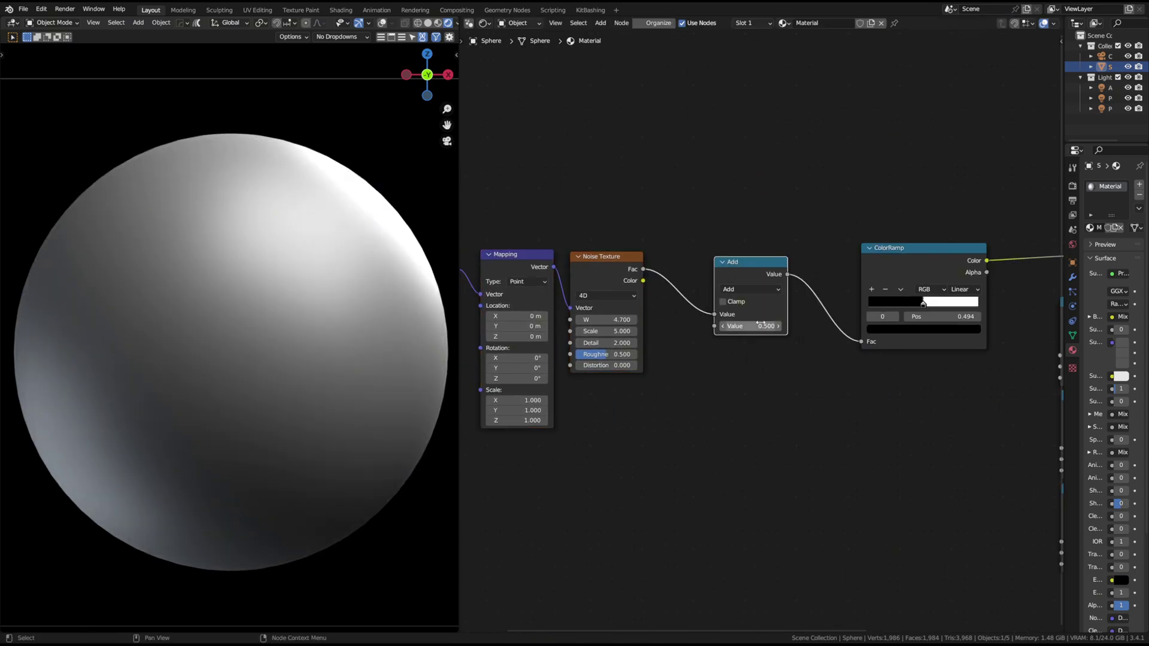
{"action": "left_click_drag", "start_coordinate": [751, 326], "coordinate": [735, 326]}
Move the ColorRamp closer to the Add node and connect its Color output to the Factor of all three Float Mix nodes.
{"action": "middle_click_drag", "start_coordinate": [868, 361], "coordinate": [689, 357]}
{"action": "left_click_drag", "start_coordinate": [754, 255], "coordinate": [720, 255]}
{"action": "mouse_move", "coordinate": [793, 364]}
{"action": "middle_mouse_down"}
{"action": "mouse_move", "coordinate": [905, 331]}
{"action": "mouse_move", "coordinate": [780, 371]}
{"action": "middle_mouse_up"}
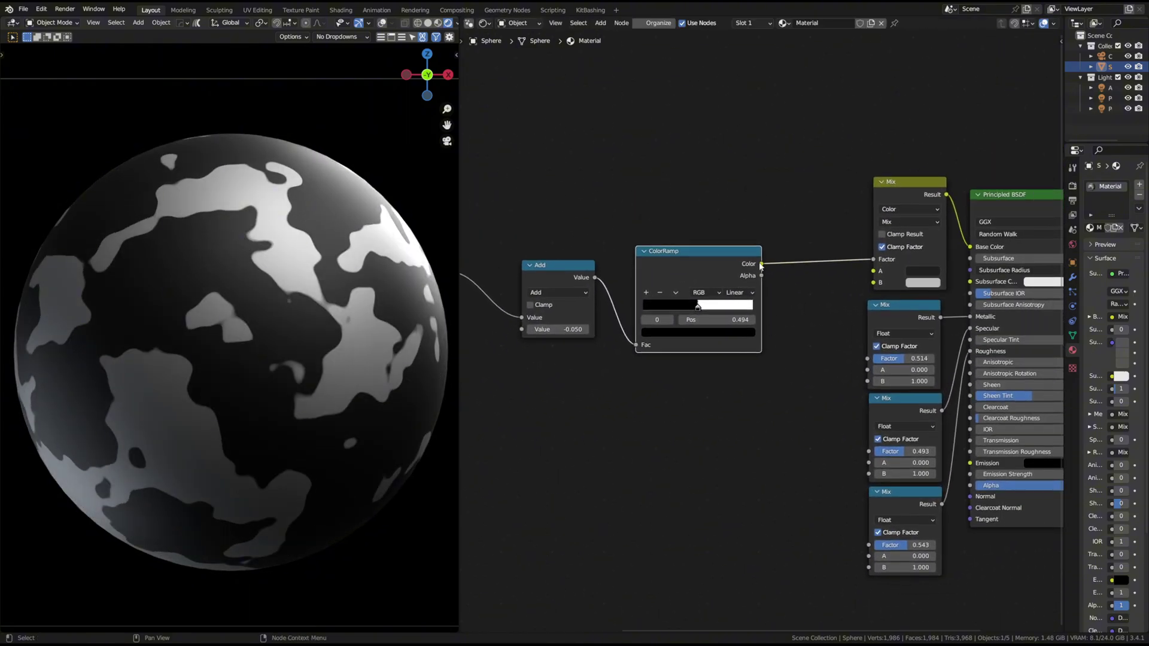
{"action": "left_click_drag", "start_coordinate": [761, 264], "coordinate": [869, 545]}
Set the Metallic Mix node's A to 0.28 and B to 0.7.
{"action": "scroll", "coordinate": [911, 369], "scroll_direction": "up", "scroll_amount": 4}
{"action": "middle_click_drag", "start_coordinate": [911, 368], "coordinate": [808, 293]}
{"action": "left_click", "coordinate": [784, 310]}
{"action": "type", "text": "-0.3"}
{"action": "key", "text": "Return"}
{"action": "left_click", "coordinate": [777, 309]}
{"action": "type", "text": ".7"}
{"action": "double_click", "coordinate": [789, 295]}
{"action": "type", "text": ".28"}
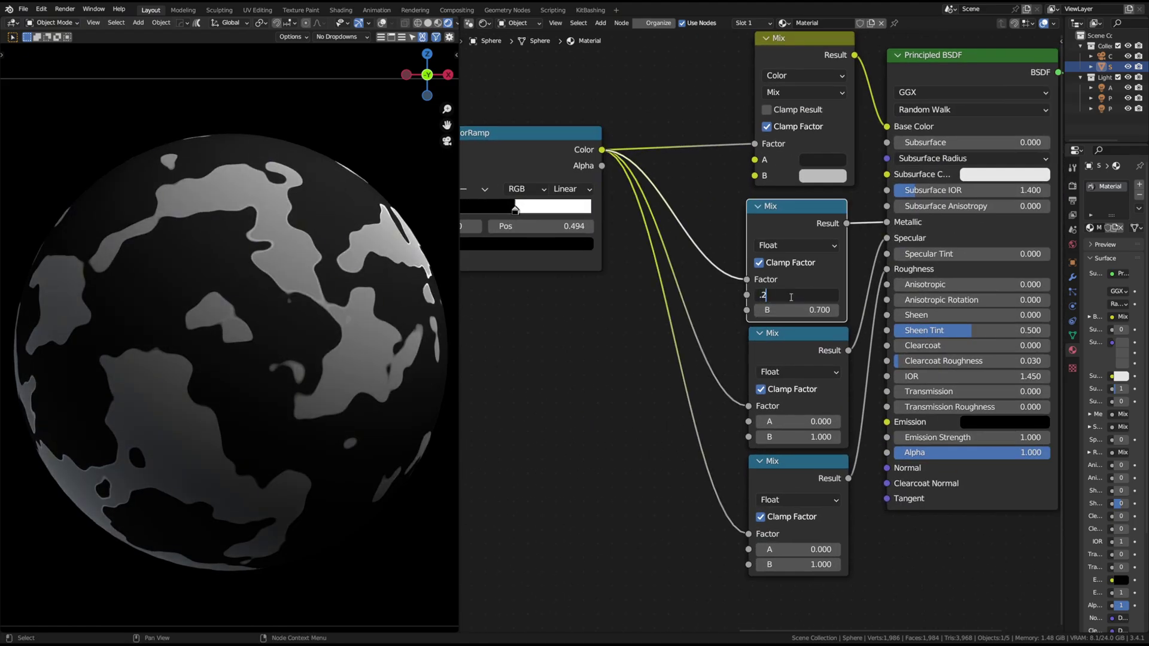
{"action": "key", "text": "Return"}
Set the Specular Mix node's A to 0.15 and B to 0.7.
{"action": "middle_click_drag", "start_coordinate": [592, 319], "coordinate": [639, 293]}
{"action": "left_click", "coordinate": [842, 348]}
{"action": "type", "text": ".15"}
{"action": "key", "text": "Return"}
{"action": "left_click", "coordinate": [872, 412]}
{"action": "type", "text": ".7"}
{"action": "key", "text": "Return"}
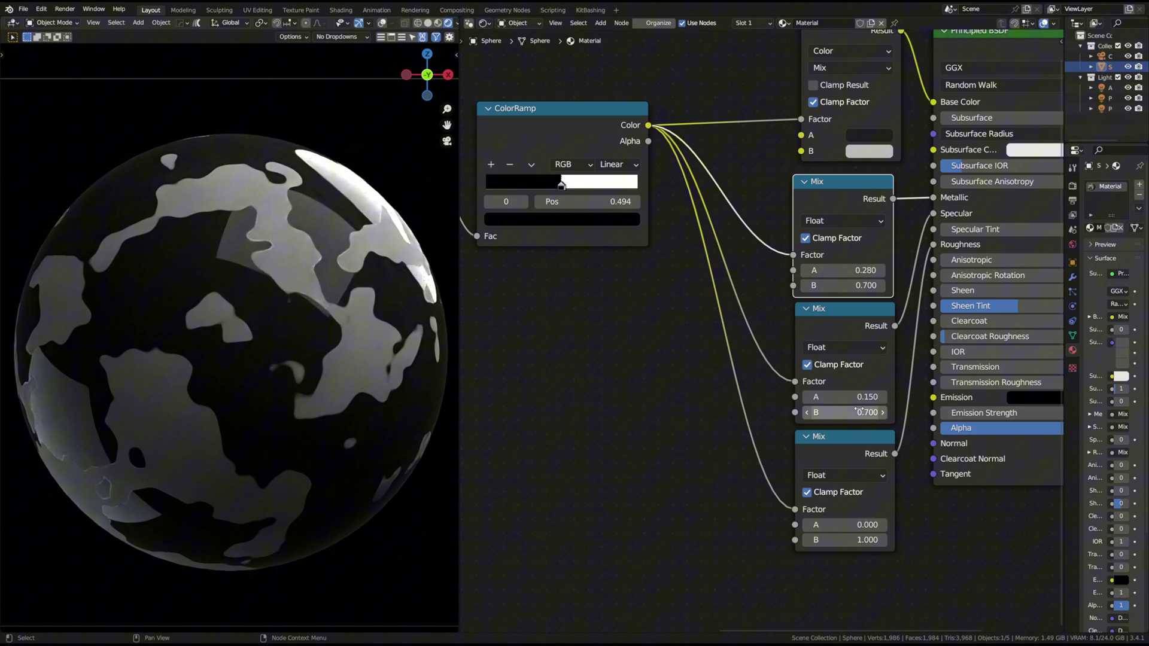
Set the Roughness Mix node's A to 0.74 and B to 0.34.
{"action": "middle_click_drag", "start_coordinate": [873, 411], "coordinate": [886, 354]}
{"action": "left_click", "coordinate": [866, 469]}
{"action": "type", "text": ".74"}
{"action": "key", "text": "Return"}
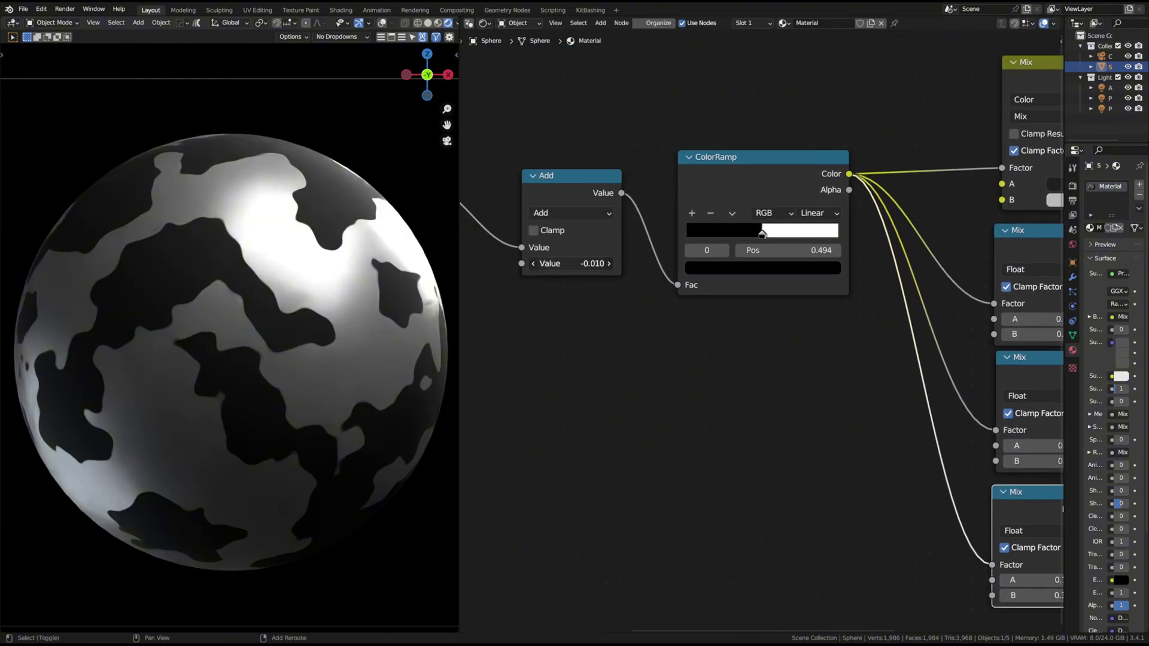
Change the color Mix node's A color to a dark reddish brown.
{"action": "left_click", "coordinate": [886, 280]}
{"action": "left_click", "coordinate": [887, 281]}
{"action": "left_click_drag", "start_coordinate": [928, 157], "coordinate": [903, 162]}
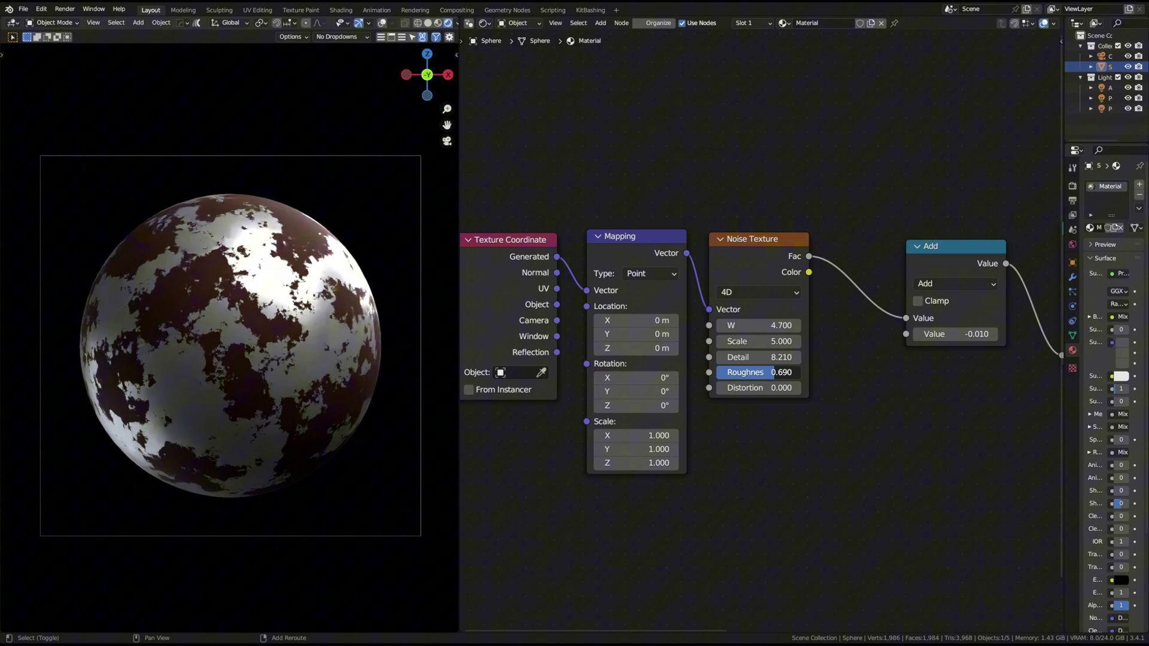
Set the Noise Texture's Scale to 1.850 and Roughness to 0.710, and the Add node's value to 0.020.
{"action": "scroll", "coordinate": [763, 335], "scroll_direction": "up", "scroll_amount": 1}
{"action": "left_click_drag", "start_coordinate": [763, 341], "coordinate": [716, 342]}
{"action": "mouse_move", "coordinate": [972, 335]}
{"action": "left_mouse_down"}
{"action": "mouse_move", "coordinate": [962, 335]}
{"action": "mouse_move", "coordinate": [988, 334]}
{"action": "left_mouse_up"}
Duplicate the Noise Texture straight below the original and connect the Mapping node's Vector to the copy.
{"action": "scroll", "coordinate": [966, 361], "scroll_direction": "down", "scroll_amount": 5}
{"action": "middle_click_drag", "start_coordinate": [969, 365], "coordinate": [754, 297]}
{"action": "middle_click_drag", "start_coordinate": [751, 348], "coordinate": [870, 360]}
{"action": "left_click_drag", "start_coordinate": [671, 174], "coordinate": [707, 168]}
{"action": "key", "text": "shift+d"}
{"action": "key", "text": "y"}
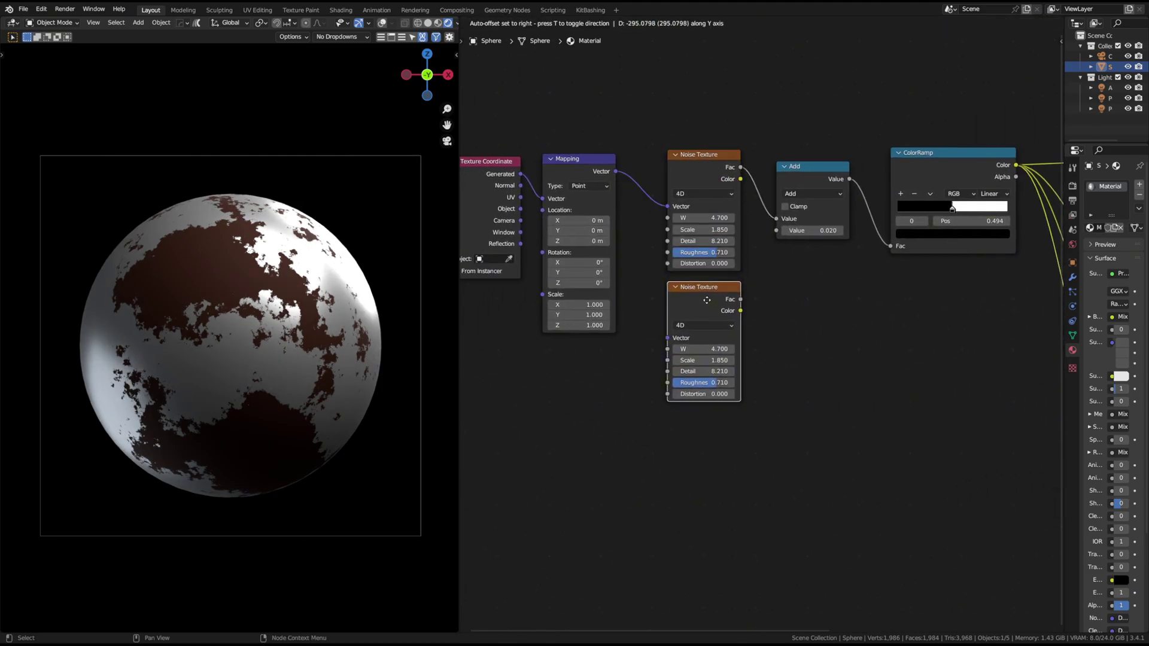
{"action": "left_click_drag", "start_coordinate": [672, 348], "coordinate": [673, 349]}
Duplicate the ColorRamp next to the second Noise Texture and feed it from that texture's Fac output.
{"action": "middle_click_drag", "start_coordinate": [895, 352], "coordinate": [774, 303]}
{"action": "left_click", "coordinate": [776, 174]}
{"action": "left_click", "coordinate": [819, 162]}
{"action": "key", "text": "shift+d"}
{"action": "left_click", "coordinate": [758, 356]}
{"action": "left_click_drag", "start_coordinate": [592, 299], "coordinate": [683, 426]}
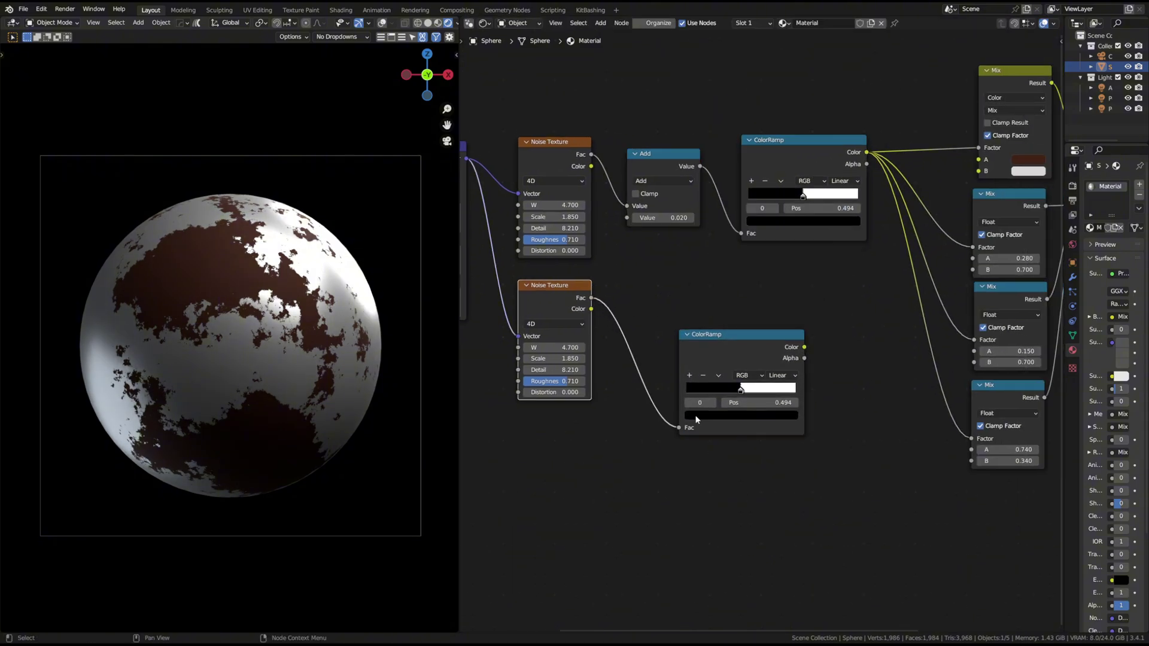
{"action": "left_click_drag", "start_coordinate": [712, 363], "coordinate": [661, 384]}
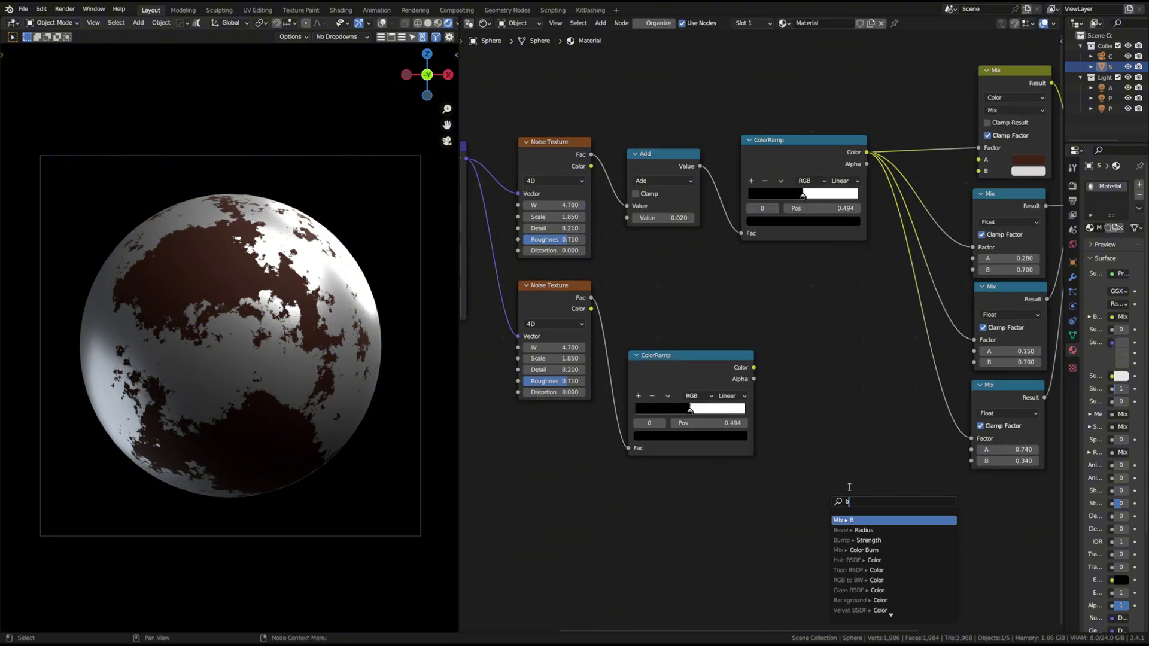
Add a Bump node with the second ColorRamp's Color as Height and connect its Normal to the Principled BSDF's Normal.
{"action": "key", "text": "Return"}
{"action": "left_click", "coordinate": [872, 497]}
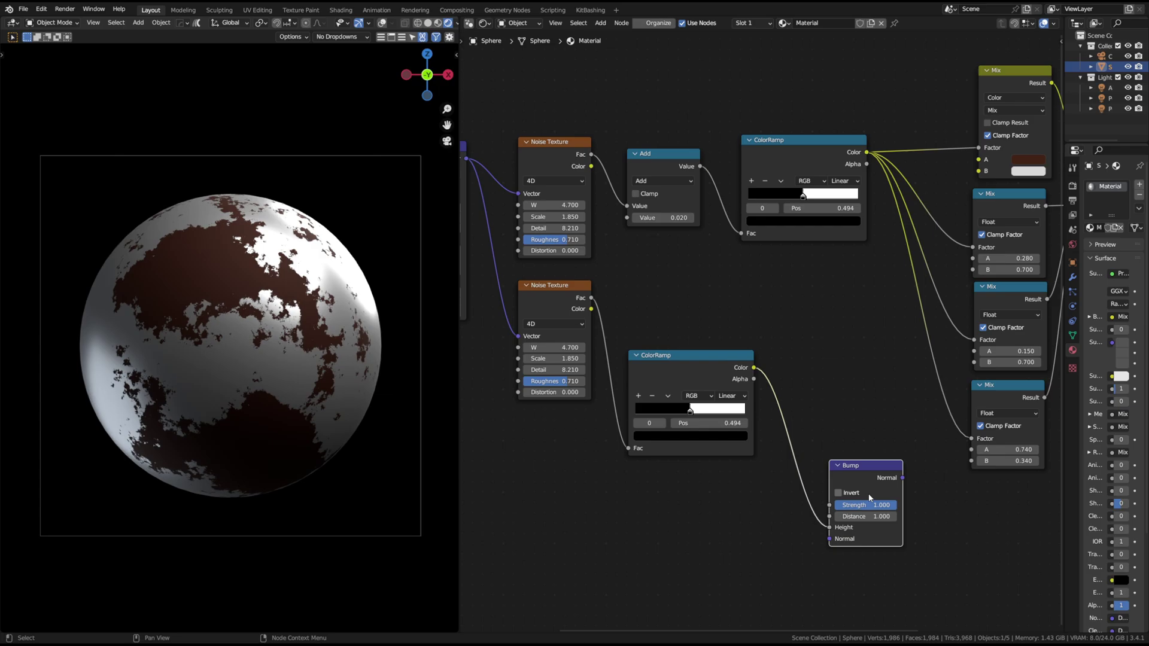
{"action": "scroll", "coordinate": [734, 418], "scroll_direction": "up", "scroll_amount": 2}
{"action": "middle_click_drag", "start_coordinate": [928, 465], "coordinate": [671, 438]}
{"action": "left_click_drag", "start_coordinate": [848, 350], "coordinate": [849, 351]}
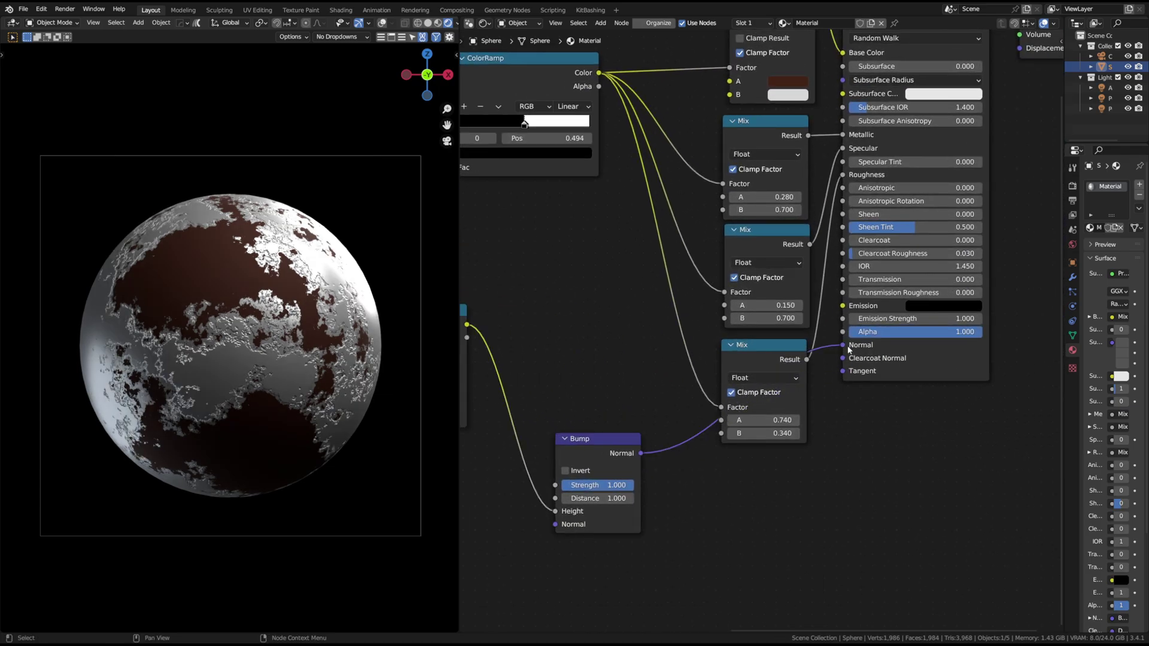
Reduce the Bump node's Strength to 0.379.
{"action": "scroll", "coordinate": [371, 383], "scroll_direction": "up", "scroll_amount": 1}
{"action": "middle_click_drag", "start_coordinate": [563, 437], "coordinate": [795, 438]}
{"action": "left_click_drag", "start_coordinate": [836, 487], "coordinate": [794, 487]}
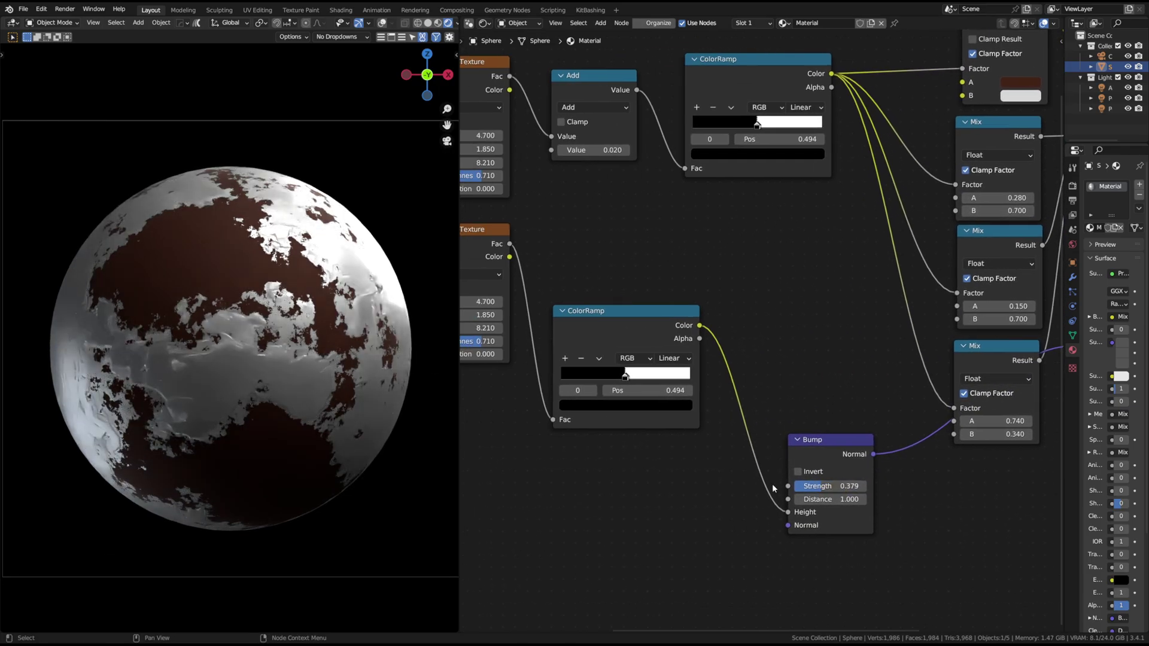
Increase the second Noise Texture's Scale and move its ColorRamp's white stop to 0.654.
{"action": "middle_click_drag", "start_coordinate": [604, 418], "coordinate": [824, 452]}
{"action": "left_click_drag", "start_coordinate": [687, 347], "coordinate": [739, 348]}
{"action": "left_click_drag", "start_coordinate": [841, 406], "coordinate": [866, 408]}
Set the Bump node's Strength to 0.121.
{"action": "middle_click_drag", "start_coordinate": [878, 439], "coordinate": [631, 375]}
{"action": "scroll", "coordinate": [254, 316], "scroll_direction": "up", "scroll_amount": 1}
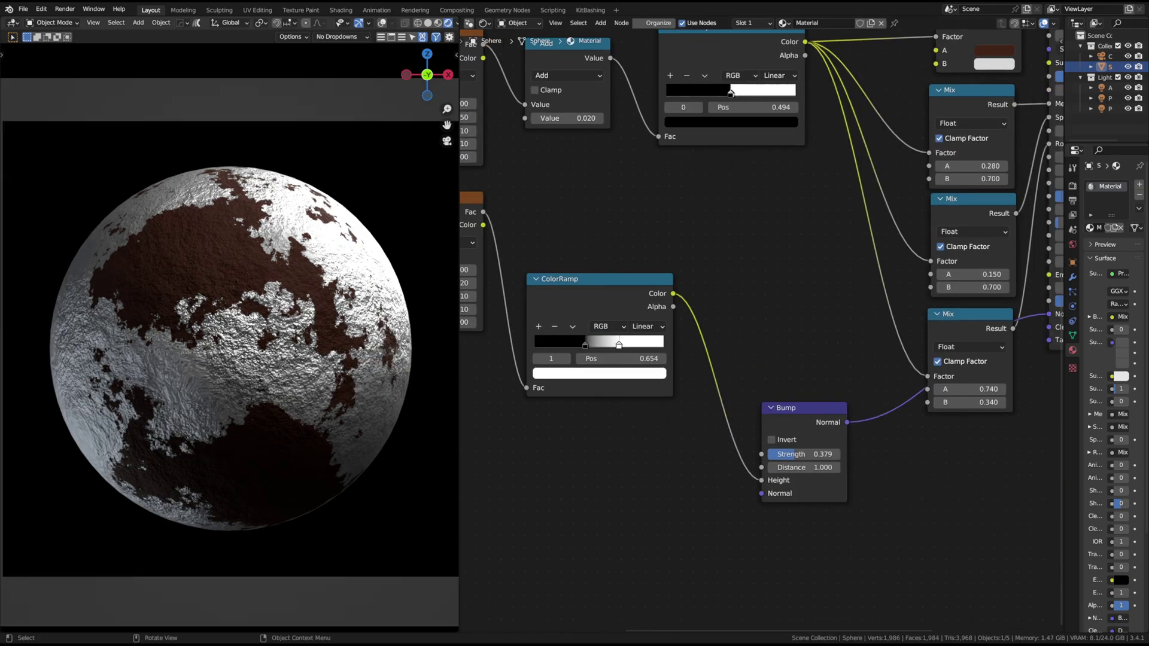
{"action": "scroll", "coordinate": [254, 315], "scroll_direction": "up", "scroll_amount": 1}
{"action": "left_click_drag", "start_coordinate": [805, 455], "coordinate": [780, 454]}
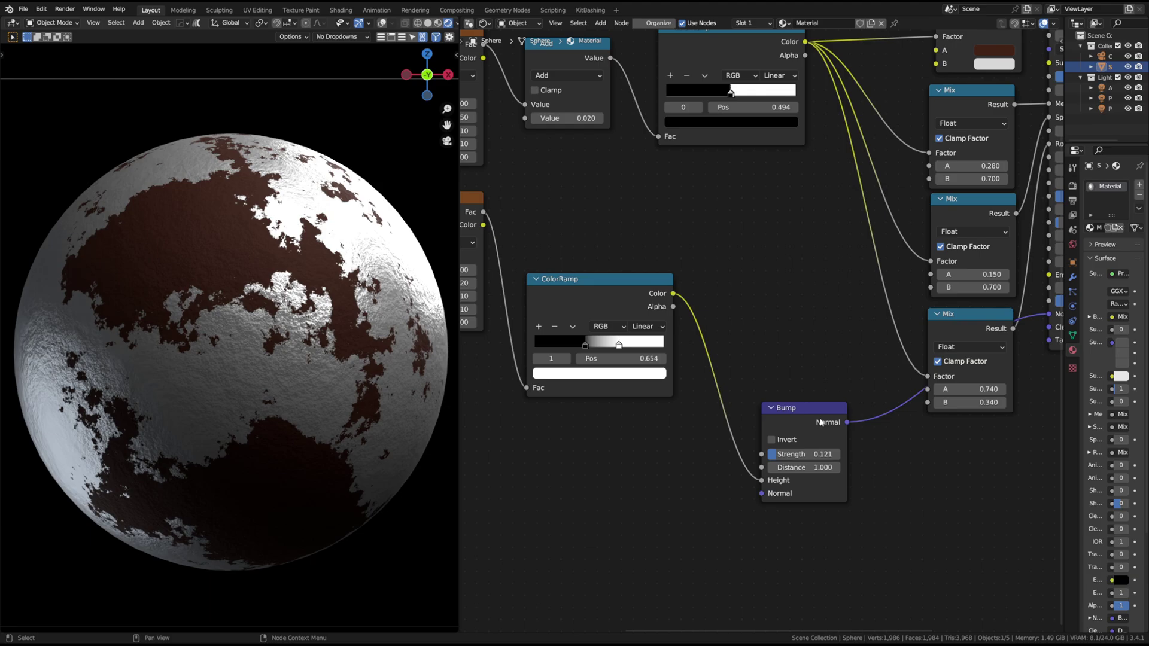
Rearrange the node tree, moving the Bump node below the ColorRamps and shifting the first ColorRamp slightly.
{"action": "middle_click_drag", "start_coordinate": [820, 422], "coordinate": [721, 539]}
{"action": "left_click_drag", "start_coordinate": [651, 170], "coordinate": [646, 170]}
{"action": "middle_click_drag", "start_coordinate": [767, 447], "coordinate": [702, 388]}
{"action": "scroll", "coordinate": [702, 387], "scroll_direction": "down", "scroll_amount": 2}
{"action": "left_click_drag", "start_coordinate": [674, 432], "coordinate": [689, 493]}
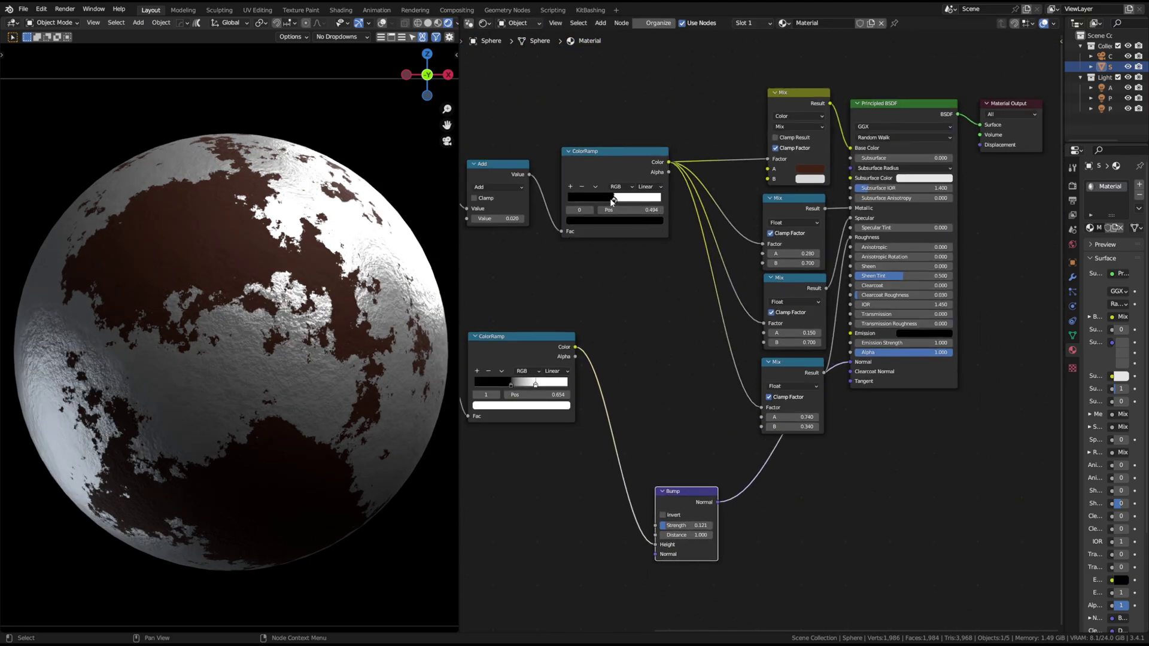
{"action": "left_click_drag", "start_coordinate": [587, 167], "coordinate": [582, 164]}
{"action": "left_click_drag", "start_coordinate": [686, 498], "coordinate": [650, 499]}
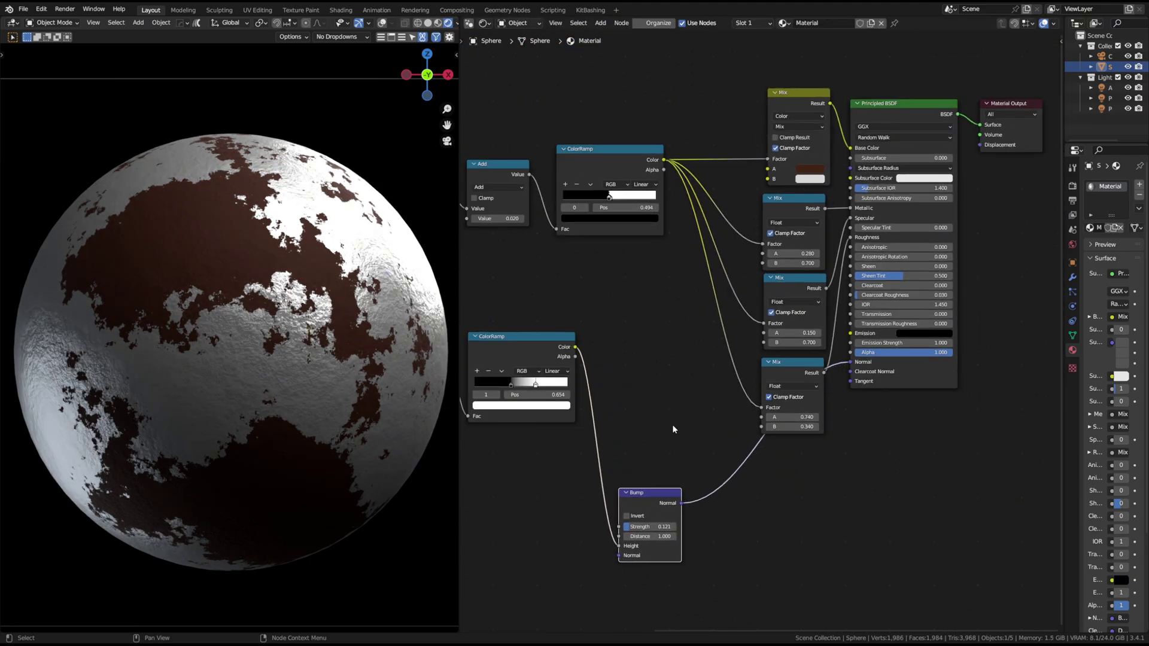
Duplicate the Bump node and chain the two, feeding the left Bump's Normal into the right one and the first ColorRamp's Color into the left Height.
{"action": "key", "text": "shift+d"}
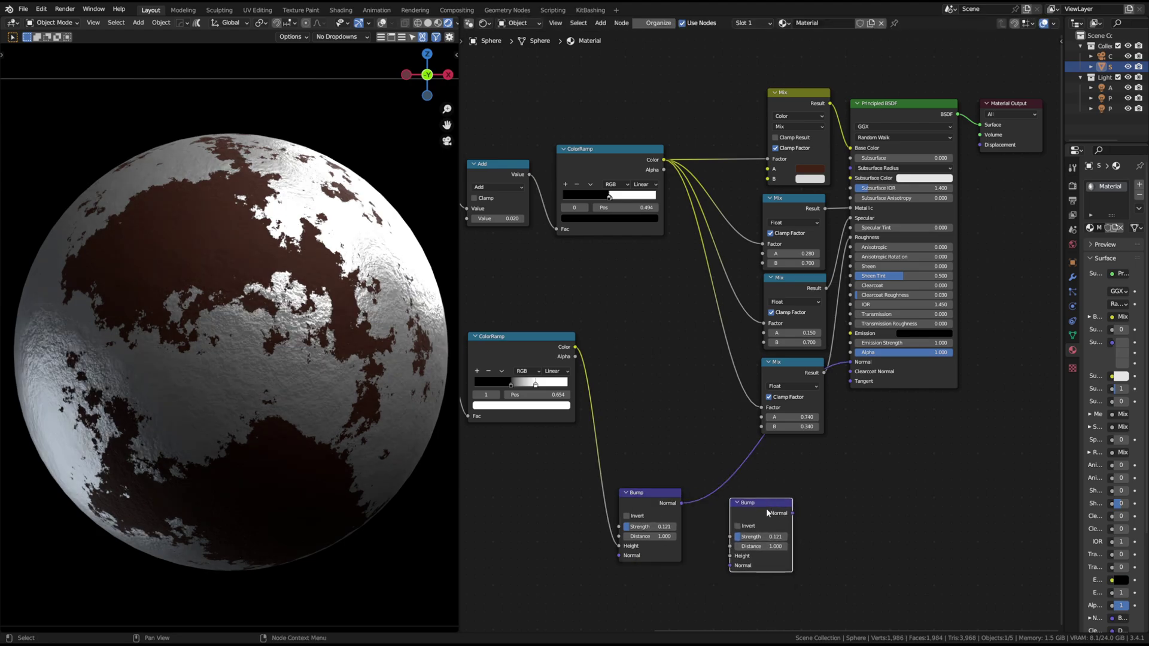
{"action": "left_click_drag", "start_coordinate": [643, 512], "coordinate": [707, 449]}
{"action": "scroll", "coordinate": [413, 491], "scroll_direction": "down", "scroll_amount": 1}
{"action": "scroll", "coordinate": [622, 535], "scroll_direction": "up", "scroll_amount": 3}
{"action": "left_click_drag", "start_coordinate": [844, 472], "coordinate": [829, 449]}
Set the left Bump node's Strength to 0.521 and Distance to 0.650, and reposition the right Bump node beside it.
{"action": "scroll", "coordinate": [730, 610], "scroll_direction": "up", "scroll_amount": 3}
{"action": "mouse_move", "coordinate": [689, 456]}
{"action": "left_mouse_down"}
{"action": "mouse_move", "coordinate": [738, 456]}
{"action": "mouse_move", "coordinate": [688, 472]}
{"action": "mouse_move", "coordinate": [697, 472]}
{"action": "left_mouse_up"}
{"action": "scroll", "coordinate": [257, 386], "scroll_direction": "up", "scroll_amount": 2}
{"action": "scroll", "coordinate": [257, 386], "scroll_direction": "down", "scroll_amount": 1}
{"action": "left_click_drag", "start_coordinate": [719, 457], "coordinate": [721, 456]}
{"action": "scroll", "coordinate": [736, 454], "scroll_direction": "down", "scroll_amount": 2}
{"action": "middle_click_drag", "start_coordinate": [754, 407], "coordinate": [745, 446]}
{"action": "left_click_drag", "start_coordinate": [857, 432], "coordinate": [854, 440]}
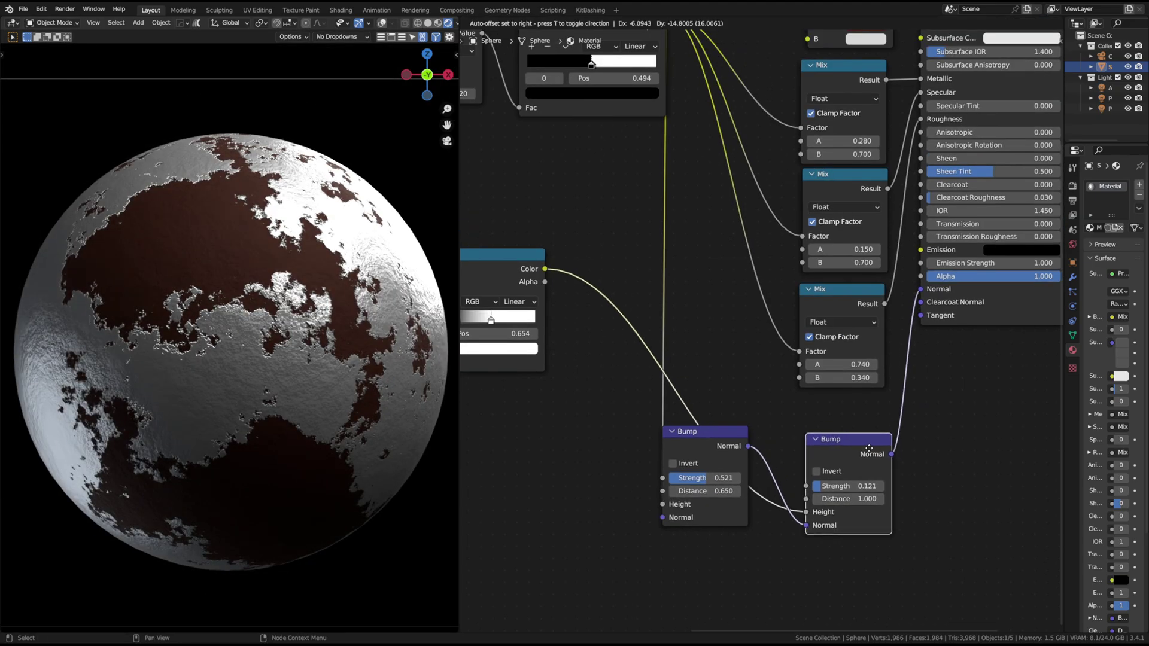
Move the left Bump node lower and duplicate the roughness Mix node, placing the copy below the second ColorRamp.
{"action": "left_click_drag", "start_coordinate": [718, 440], "coordinate": [687, 522]}
{"action": "middle_click_drag", "start_coordinate": [713, 481], "coordinate": [782, 487]}
{"action": "left_click", "coordinate": [923, 313]}
{"action": "key", "text": "shift+d"}
{"action": "left_click", "coordinate": [570, 439]}
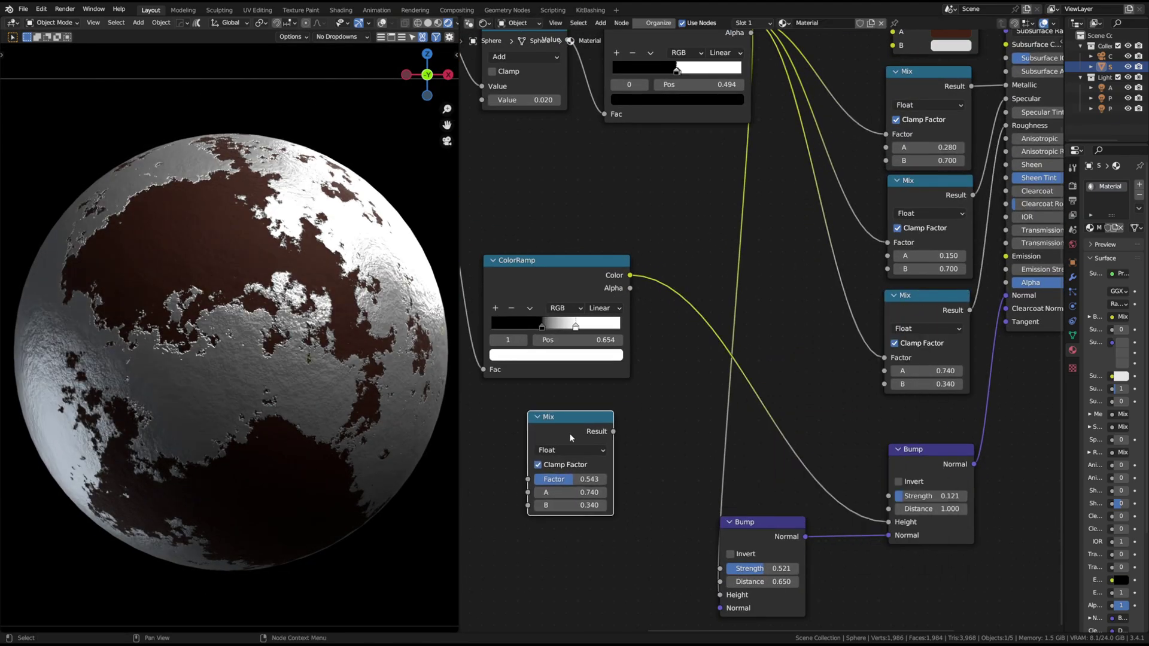
Connect the first ColorRamp's Color to the new Mix's Factor and its Result to the right Bump's Strength, placing the Mix beside that Bump.
{"action": "left_click_drag", "start_coordinate": [911, 451], "coordinate": [899, 442]}
{"action": "scroll", "coordinate": [760, 359], "scroll_direction": "down", "scroll_amount": 3}
{"action": "middle_click_drag", "start_coordinate": [690, 382], "coordinate": [693, 407]}
{"action": "left_click_drag", "start_coordinate": [755, 112], "coordinate": [578, 477]}
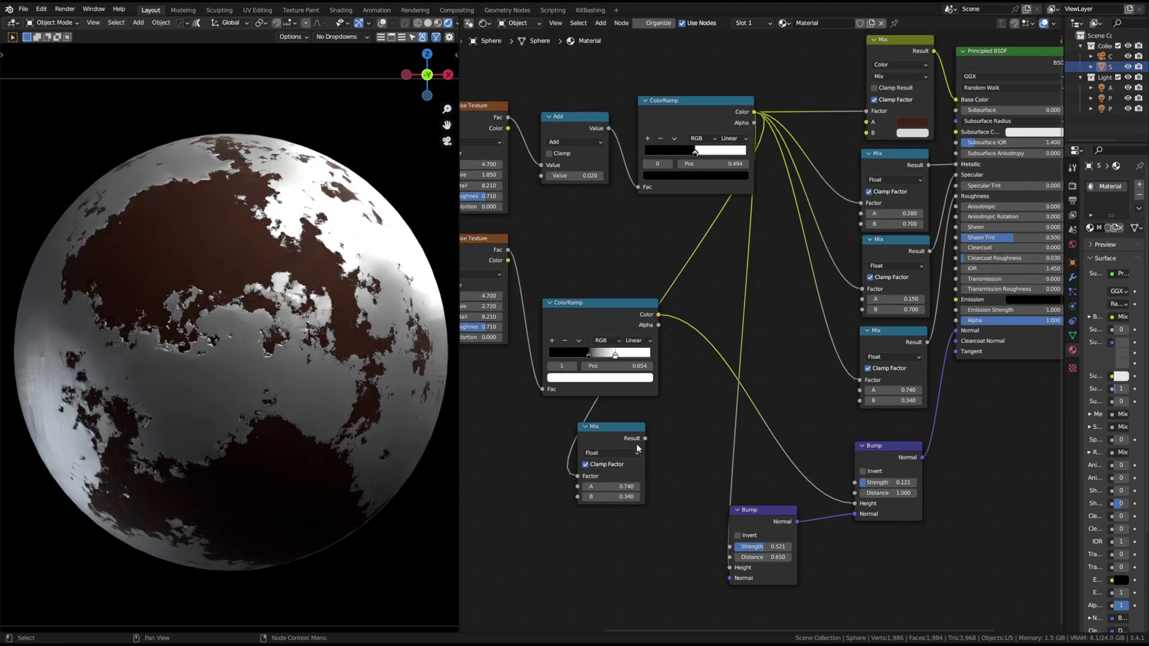
{"action": "left_click_drag", "start_coordinate": [645, 439], "coordinate": [855, 483]}
{"action": "mouse_move", "coordinate": [578, 446]}
{"action": "left_mouse_down"}
{"action": "mouse_move", "coordinate": [595, 444]}
{"action": "mouse_move", "coordinate": [568, 441]}
{"action": "left_mouse_up"}
{"action": "left_click_drag", "start_coordinate": [605, 427], "coordinate": [782, 403]}
Set the new Mix node's A to 0.250 and B to 0.100, and inspect the bump on the sphere.
{"action": "scroll", "coordinate": [782, 419], "scroll_direction": "up", "scroll_amount": 3}
{"action": "middle_click_drag", "start_coordinate": [781, 419], "coordinate": [728, 374]}
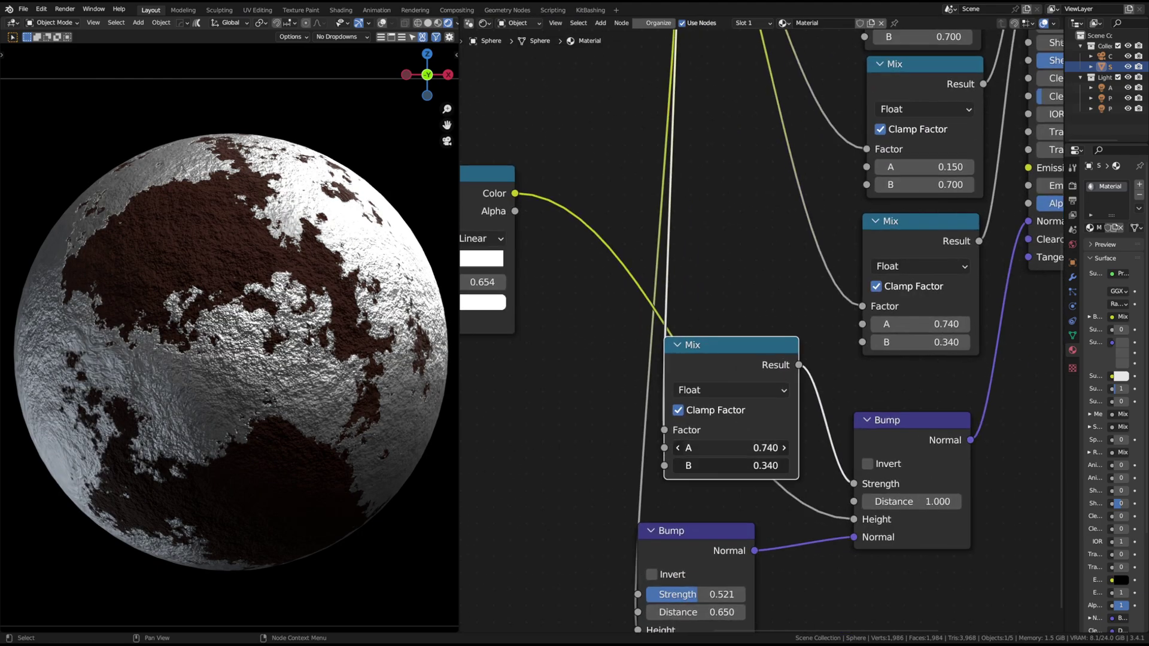
{"action": "key", "text": "BackSpace"}
{"action": "key", "text": "BackSpace"}
{"action": "double_click", "coordinate": [728, 450]}
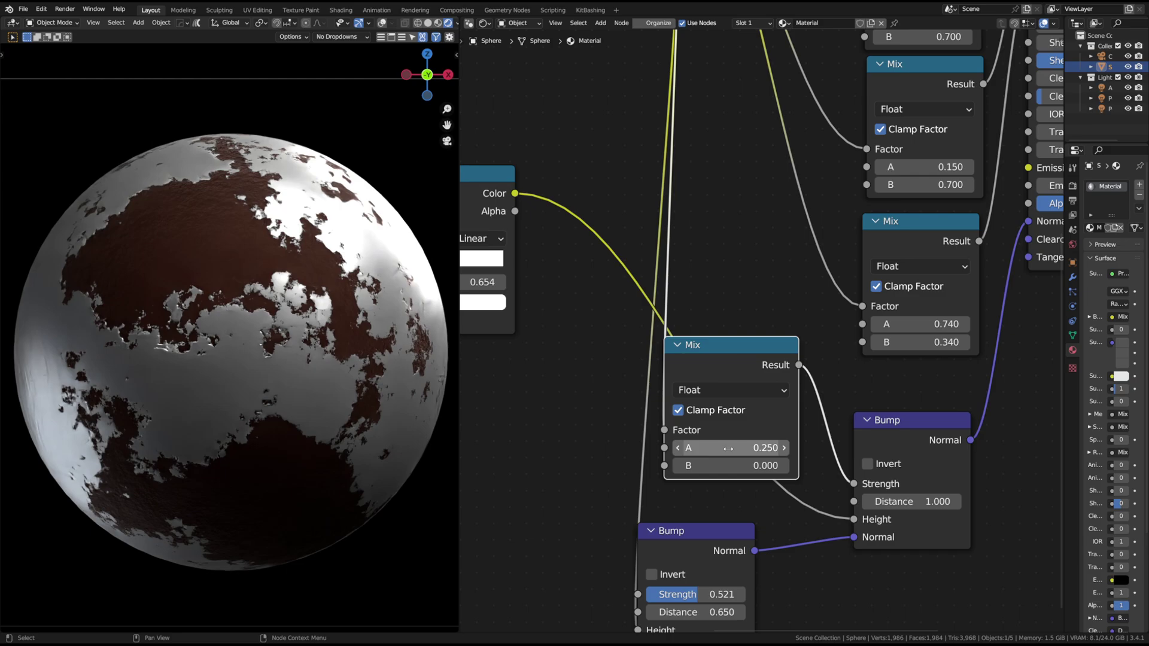
{"action": "middle_click_drag", "start_coordinate": [269, 335], "coordinate": [343, 284]}
{"action": "scroll", "coordinate": [343, 284], "scroll_direction": "down", "scroll_amount": 2}
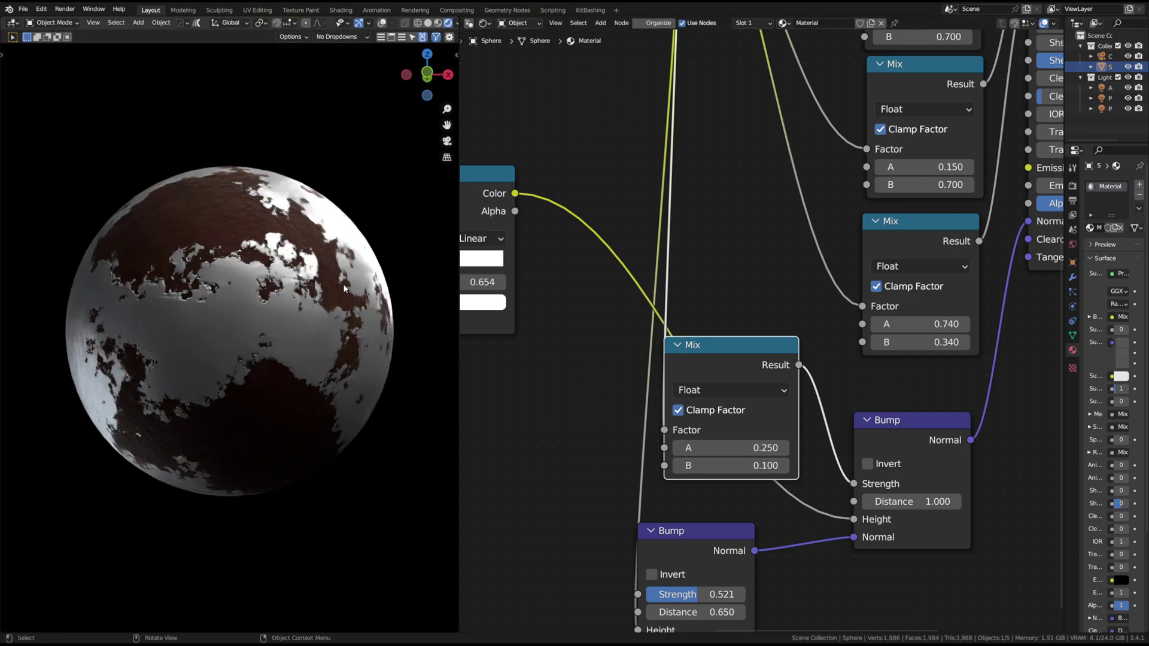
Move the second ColorRamp's black stop to 0.486 to sharpen the bump detail.
{"action": "scroll", "coordinate": [343, 284], "scroll_direction": "up", "scroll_amount": 5}
{"action": "scroll", "coordinate": [739, 449], "scroll_direction": "down", "scroll_amount": 3}
{"action": "middle_click_drag", "start_coordinate": [492, 333], "coordinate": [745, 411]}
{"action": "scroll", "coordinate": [744, 412], "scroll_direction": "up", "scroll_amount": 2}
{"action": "left_click_drag", "start_coordinate": [703, 396], "coordinate": [741, 396]}
{"action": "left_click_drag", "start_coordinate": [725, 396], "coordinate": [721, 396]}
Return to the camera view and set the bump-strength Mix's A to 0.500 and B to 0.100.
{"action": "key", "text": "KP_0"}
{"action": "scroll", "coordinate": [1018, 548], "scroll_direction": "down", "scroll_amount": 1}
{"action": "middle_click_drag", "start_coordinate": [1021, 551], "coordinate": [824, 473]}
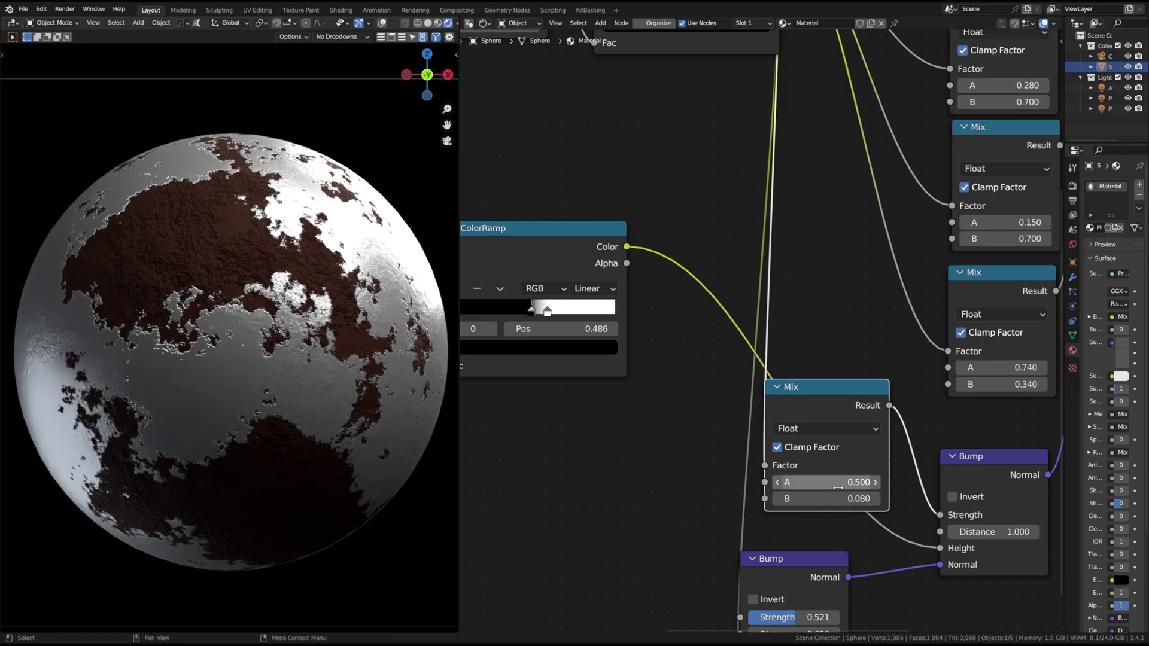
{"action": "scroll", "coordinate": [857, 493], "scroll_direction": "down", "scroll_amount": 6}
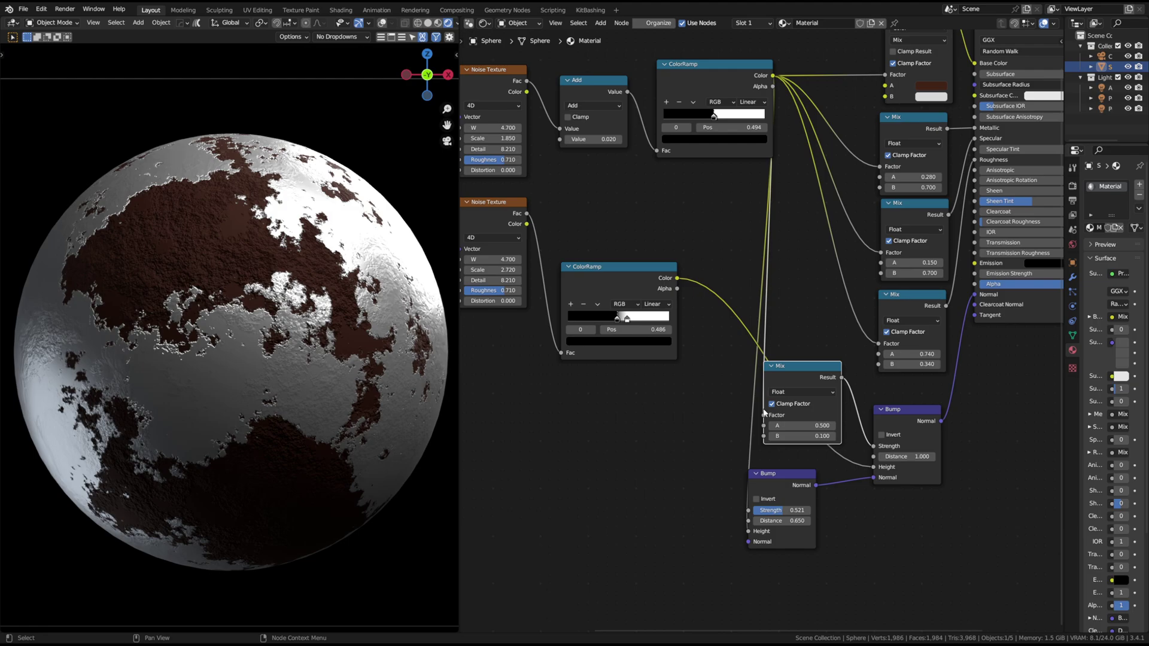
Insert a duplicated Add node with value -0.030 between the second Noise Texture and its ColorRamp, and set that texture's Scale to 5.040.
{"action": "left_click_drag", "start_coordinate": [778, 473], "coordinate": [806, 463]}
{"action": "left_click_drag", "start_coordinate": [707, 64], "coordinate": [693, 85]}
{"action": "middle_click_drag", "start_coordinate": [718, 308], "coordinate": [937, 414]}
{"action": "scroll", "coordinate": [811, 246], "scroll_direction": "up", "scroll_amount": 1}
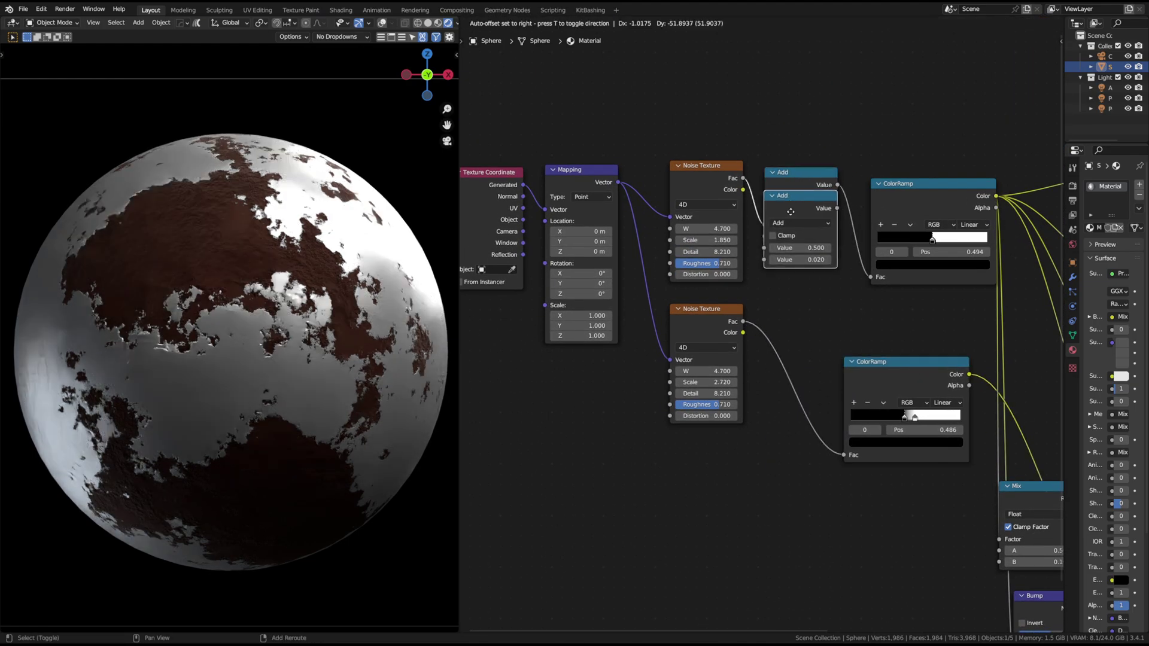
{"action": "scroll", "coordinate": [831, 419], "scroll_direction": "up", "scroll_amount": 2}
{"action": "left_click_drag", "start_coordinate": [838, 419], "coordinate": [826, 419]}
Set the first Noise Texture to Scale 2.290, Detail 7.400 and Roughness 0.754, its Add value to 0.010 and its ColorRamp's black stop to 0.495.
{"action": "mouse_move", "coordinate": [814, 220]}
{"action": "left_mouse_down"}
{"action": "mouse_move", "coordinate": [802, 221]}
{"action": "mouse_move", "coordinate": [829, 220]}
{"action": "mouse_move", "coordinate": [796, 220]}
{"action": "left_mouse_up"}
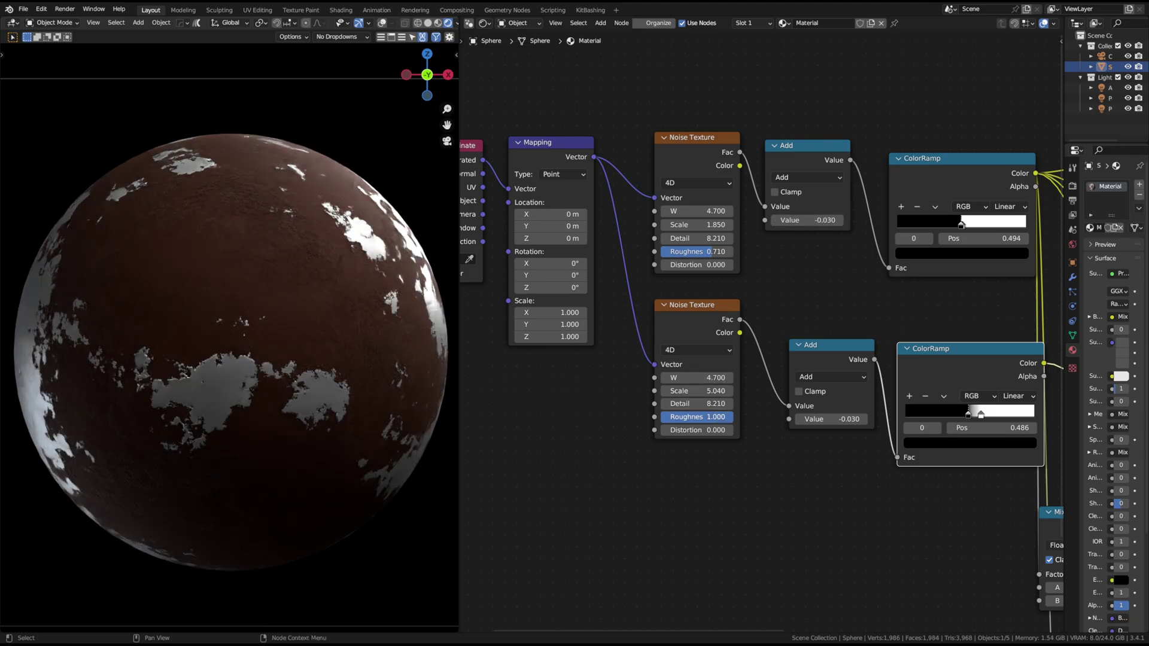
{"action": "scroll", "coordinate": [248, 387], "scroll_direction": "up", "scroll_amount": 3}
{"action": "scroll", "coordinate": [248, 387], "scroll_direction": "down", "scroll_amount": 4}
{"action": "mouse_move", "coordinate": [808, 221]}
{"action": "left_mouse_down"}
{"action": "mouse_move", "coordinate": [838, 220]}
{"action": "mouse_move", "coordinate": [817, 220]}
{"action": "left_mouse_up"}
{"action": "mouse_move", "coordinate": [695, 238]}
{"action": "left_mouse_down"}
{"action": "mouse_move", "coordinate": [730, 239]}
{"action": "mouse_move", "coordinate": [688, 238]}
{"action": "left_mouse_up"}
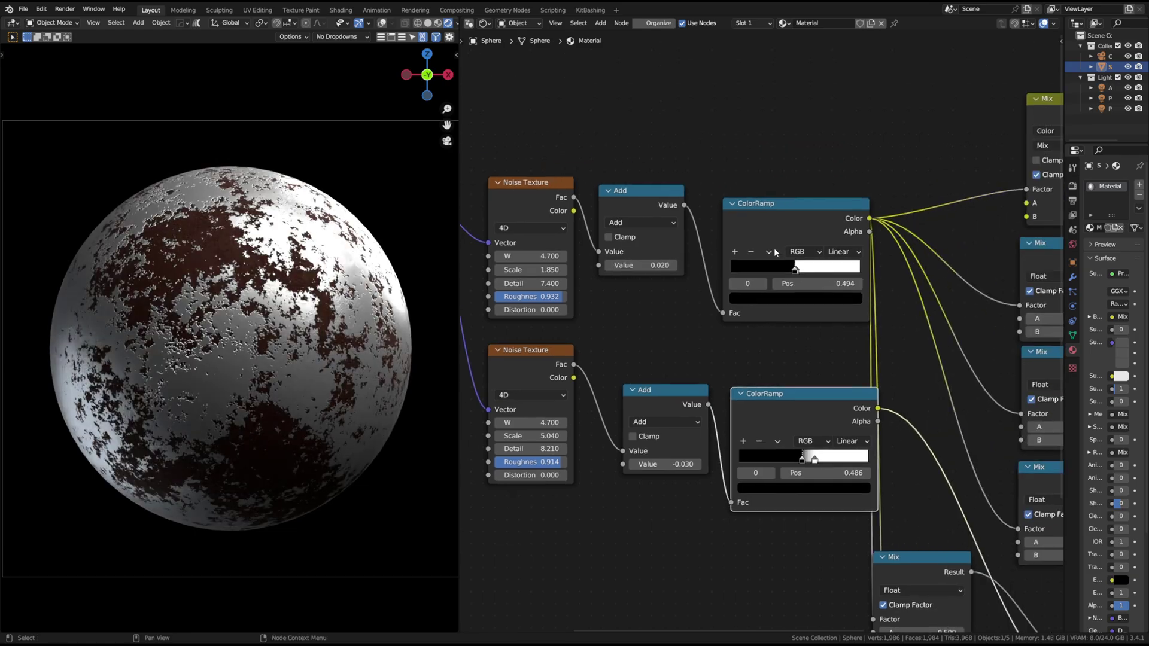
{"action": "scroll", "coordinate": [775, 252], "scroll_direction": "up", "scroll_amount": 3}
{"action": "left_click_drag", "start_coordinate": [796, 242], "coordinate": [820, 242]}
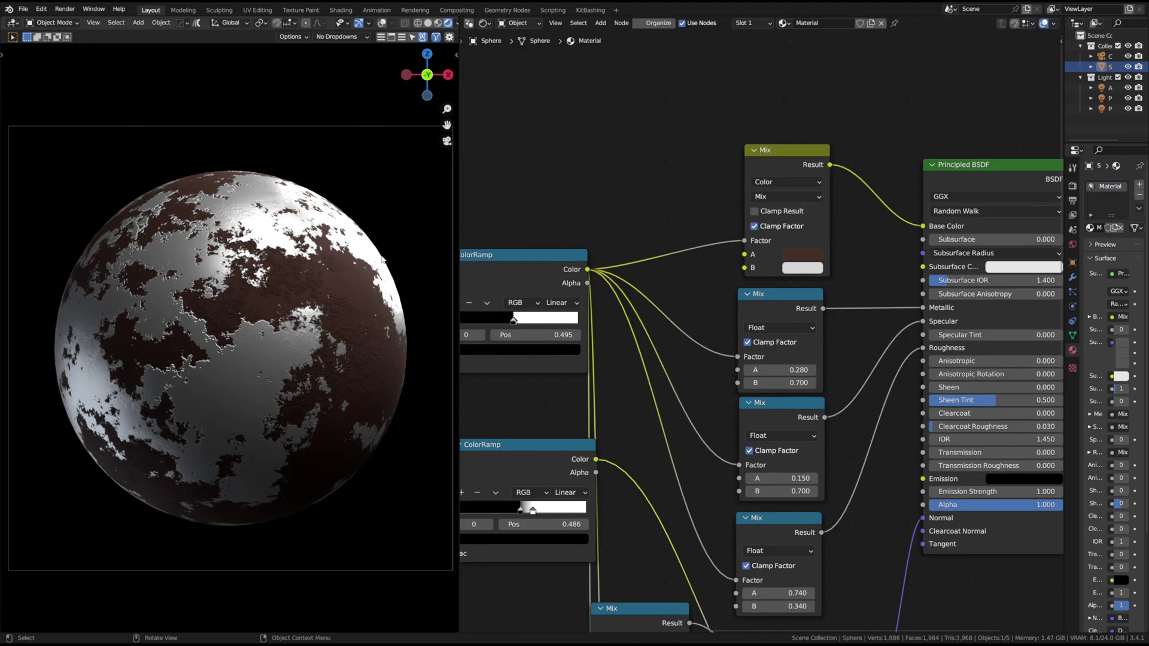
Set the bump-strength Mix node's B value to 0.210.
{"action": "middle_click_drag", "start_coordinate": [1007, 519], "coordinate": [1021, 398]}
{"action": "scroll", "coordinate": [1021, 398], "scroll_direction": "down", "scroll_amount": 4}
{"action": "scroll", "coordinate": [761, 529], "scroll_direction": "up", "scroll_amount": 4}
{"action": "middle_click_drag", "start_coordinate": [762, 530], "coordinate": [752, 483]}
{"action": "left_click_drag", "start_coordinate": [748, 482], "coordinate": [752, 482], "text": "shift"}
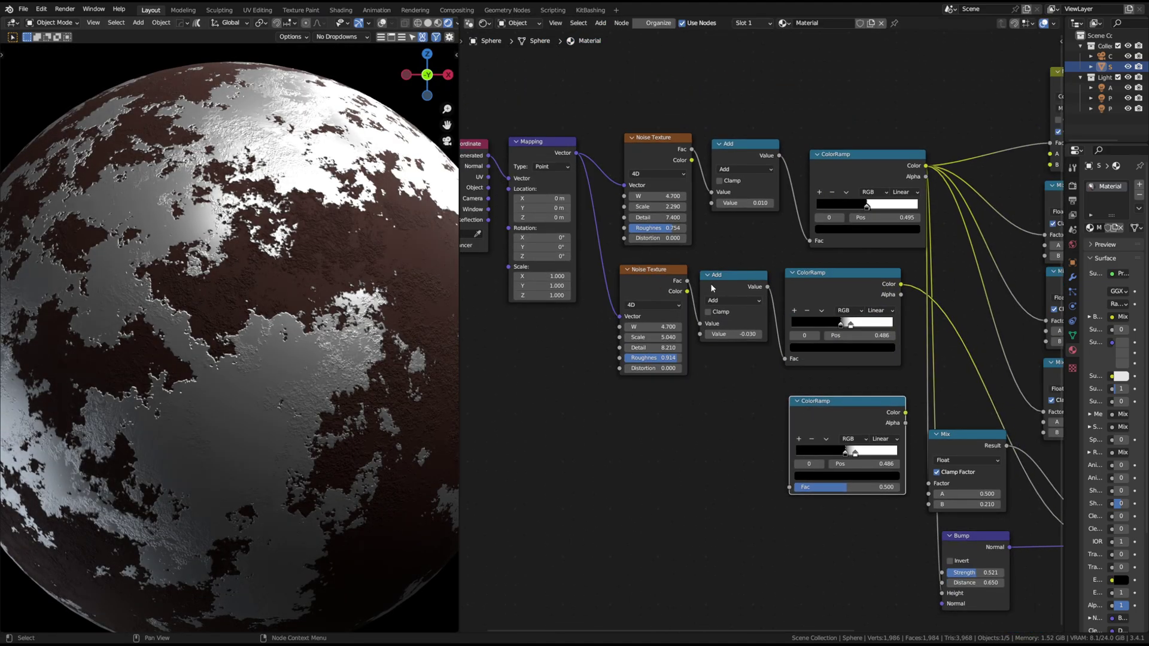
Run the second Noise Texture through a duplicated Add and ColorRamp with a wide gradient, and add its Color to the roughness Mix's Result.
{"action": "key", "text": "shift+d"}
{"action": "left_click", "coordinate": [710, 397]}
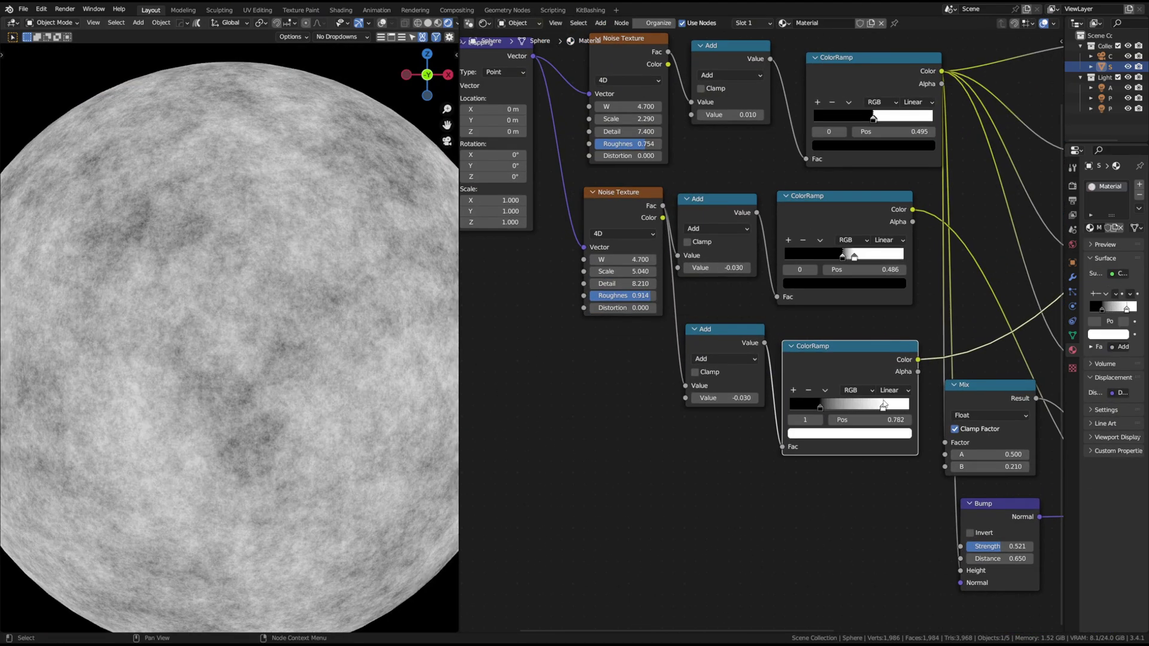
{"action": "left_click_drag", "start_coordinate": [884, 405], "coordinate": [898, 405]}
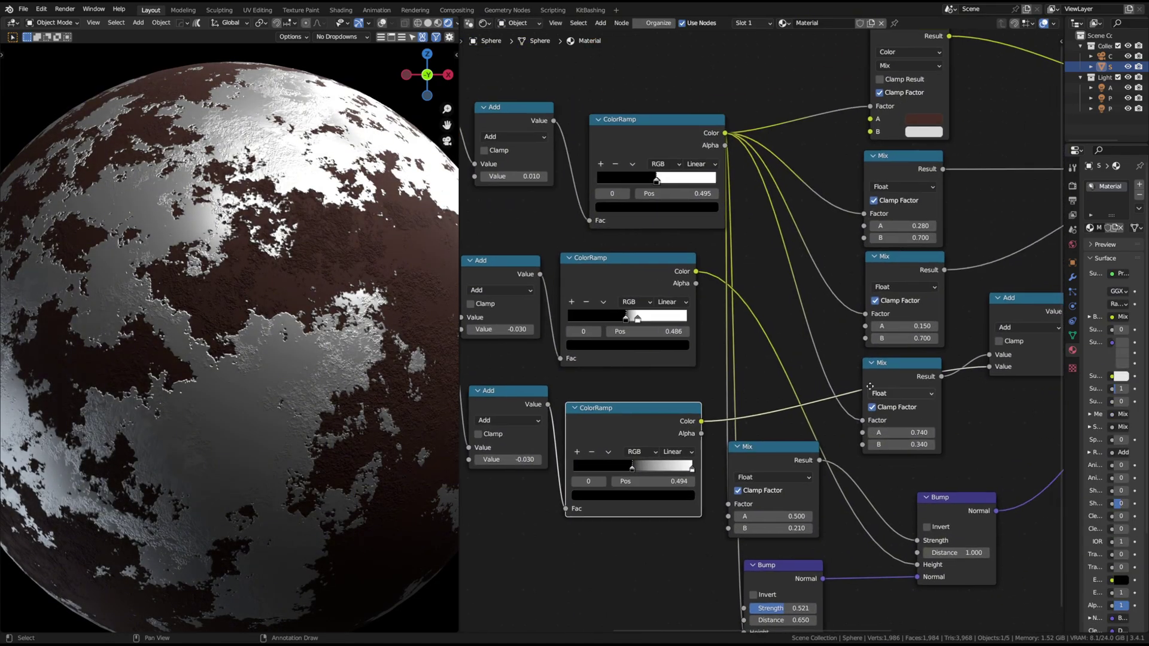
Set the roughness Mix's B to 0.290 and darken the color Mix's B color to a Value of 0.313.
{"action": "left_click_drag", "start_coordinate": [799, 451], "coordinate": [826, 451]}
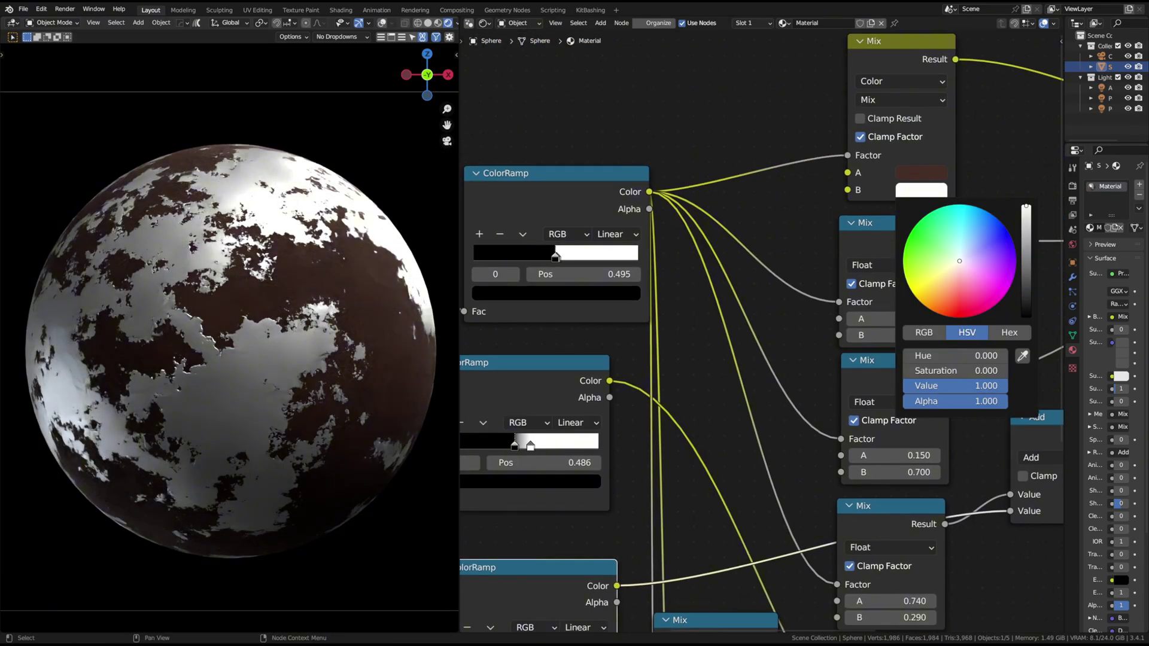
{"action": "left_click_drag", "start_coordinate": [1026, 206], "coordinate": [1027, 250]}
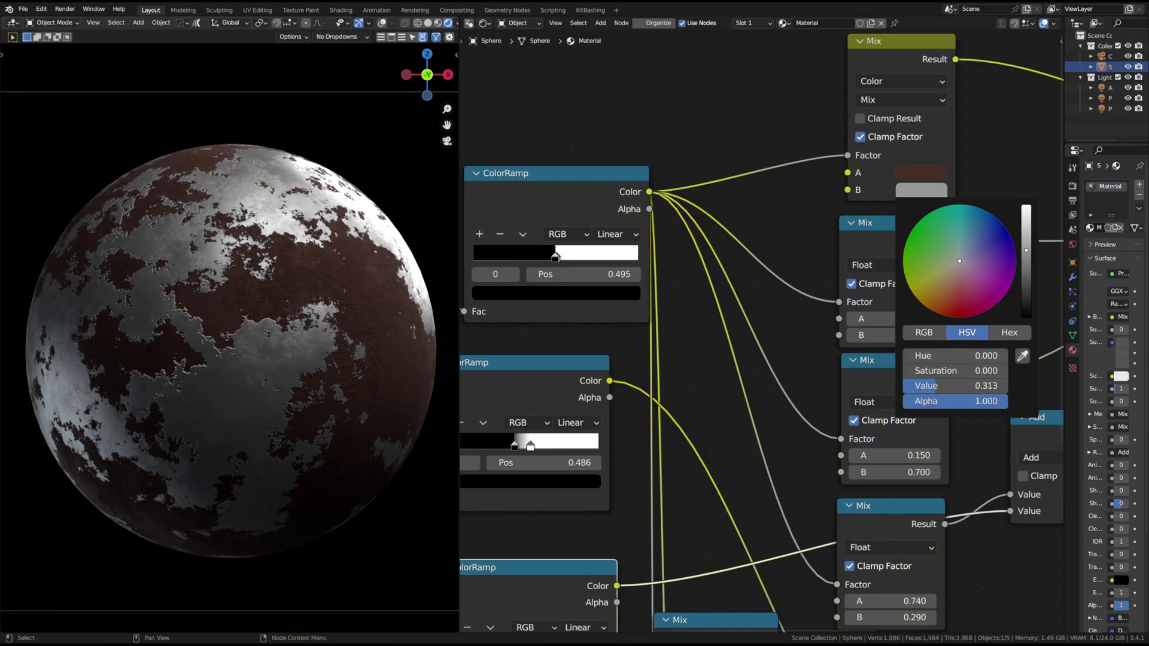